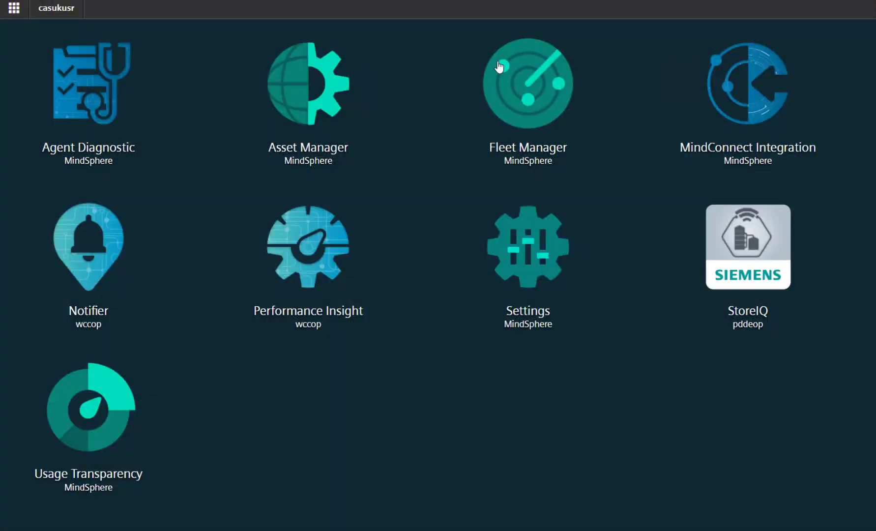
# Open Fleet Manager and show the SITRANS_LT500 data chart under the Mcerts assets.
pyautogui.click(500, 66)
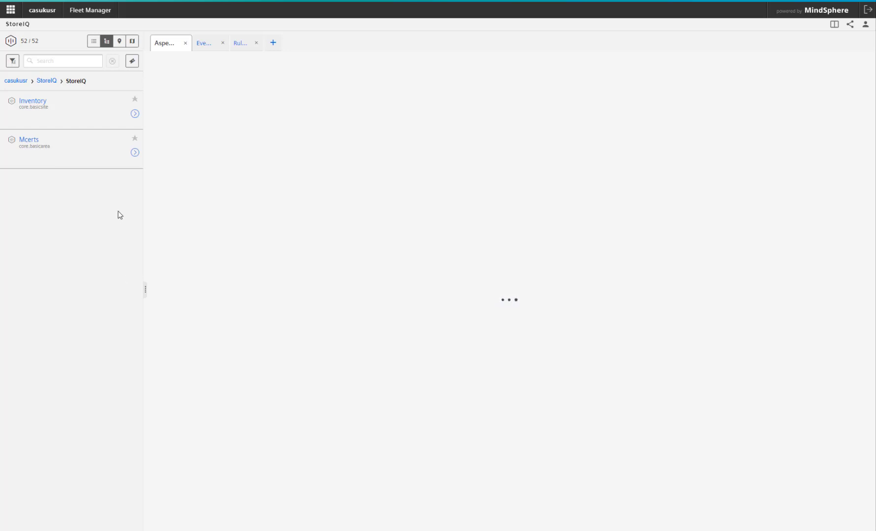
pyautogui.click(135, 153)
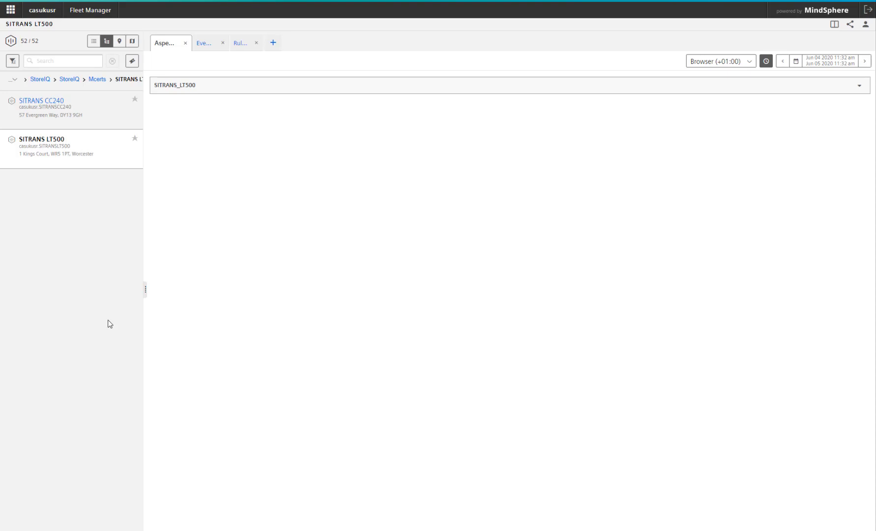
pyautogui.click(861, 92)
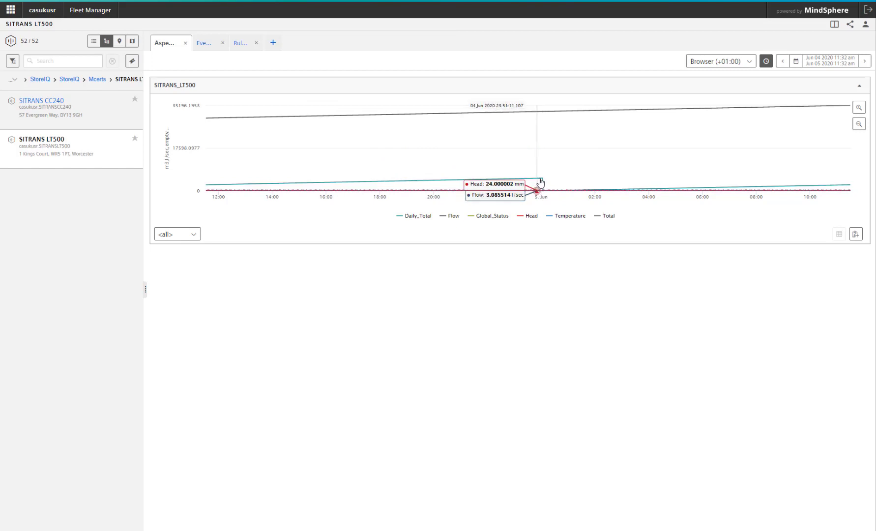
pyautogui.scroll(2, 541, 181)
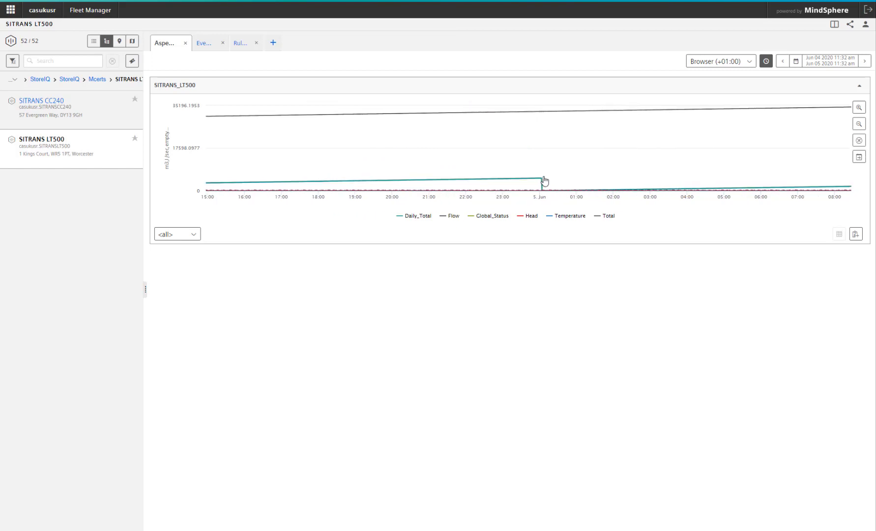
# Hide the Temperature and Total series, check the previous day's range, then begin a manual event.
pyautogui.click(575, 219)
pyautogui.click(608, 219)
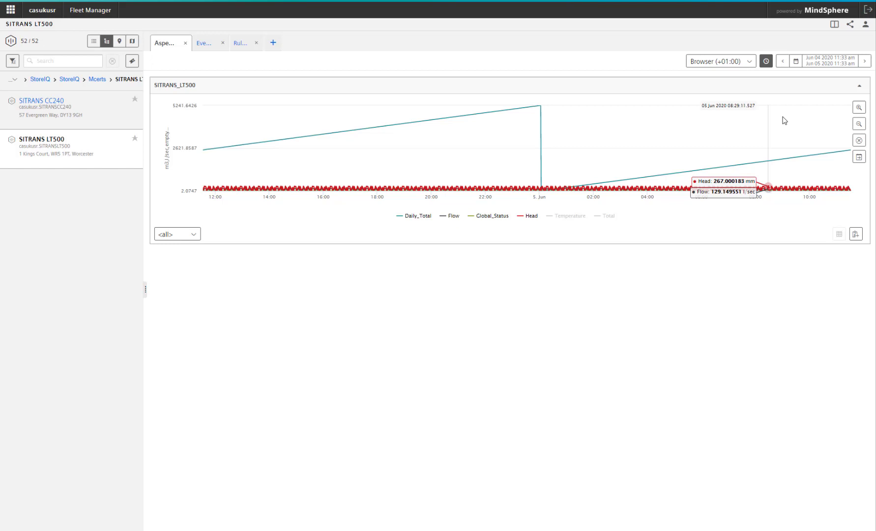
pyautogui.click(783, 61)
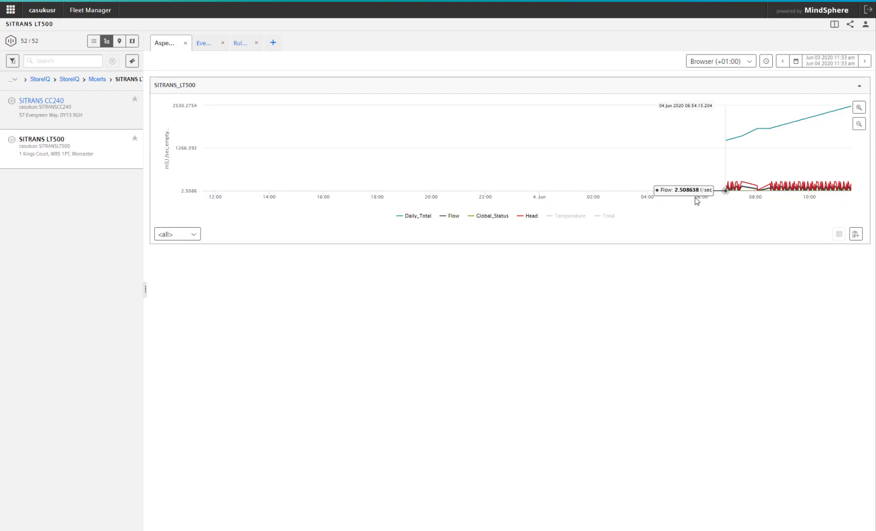
pyautogui.click(766, 69)
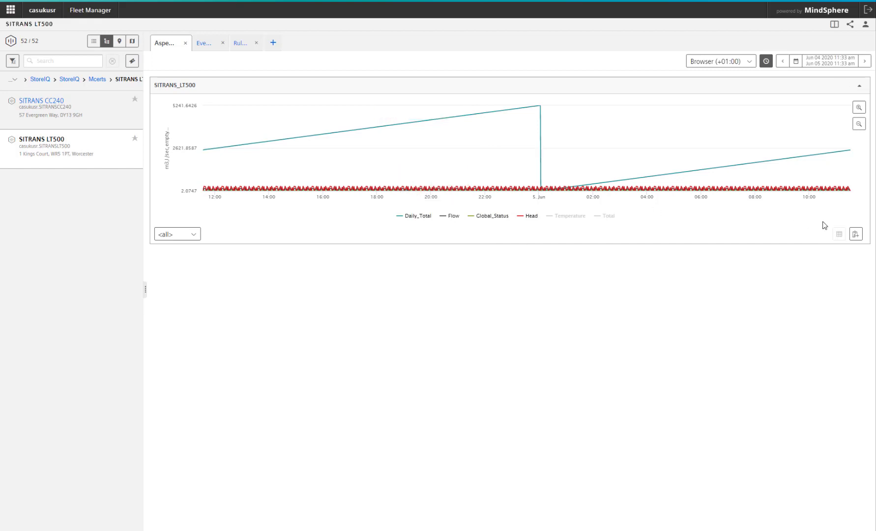
pyautogui.click(857, 235)
# Create an Information-severity manual event on SITRANS_LT500/Temperature at Jun 5, 2020, 11:32 AM.
pyautogui.click(856, 234)
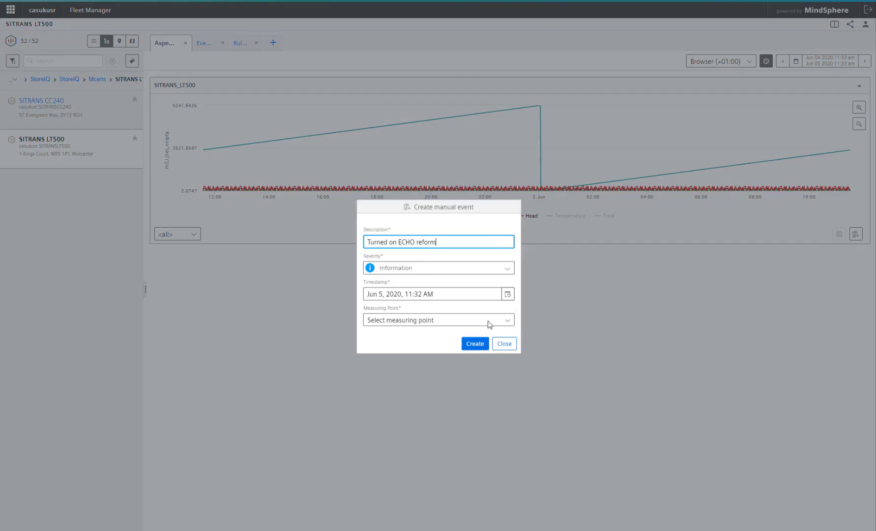
pyautogui.click(508, 268)
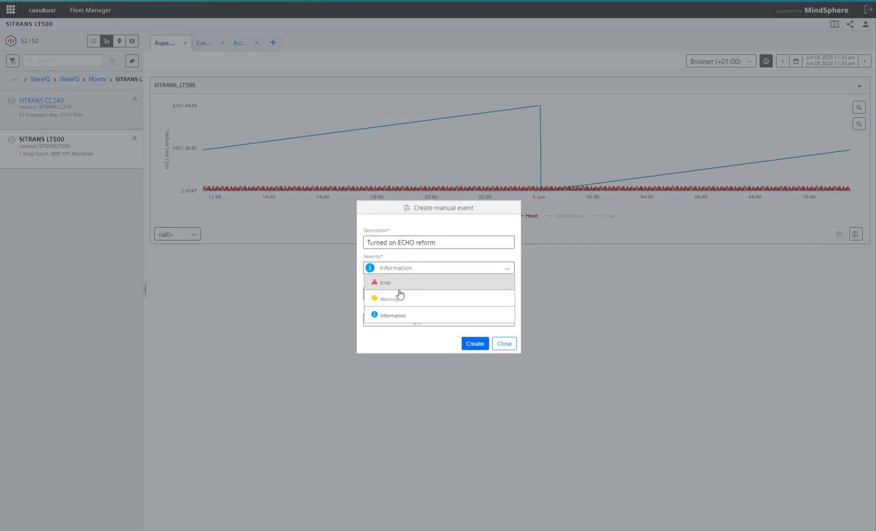
pyautogui.click(394, 315)
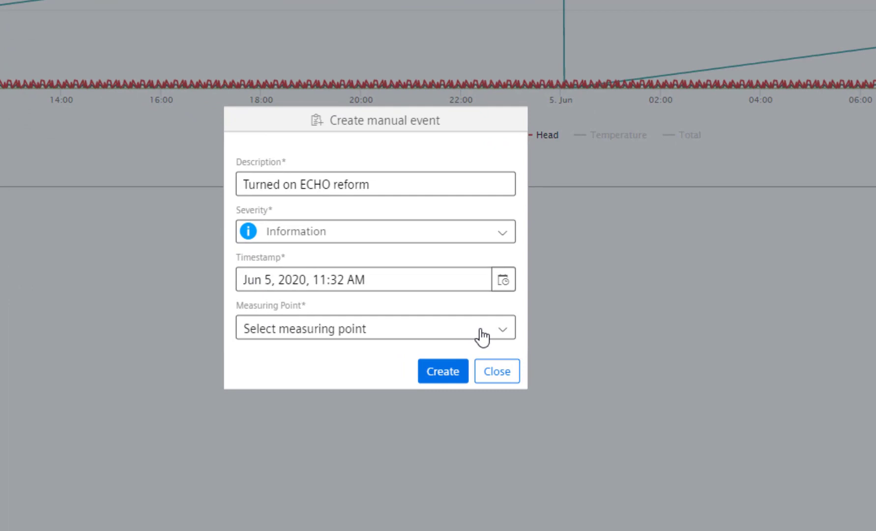
pyautogui.click(480, 333)
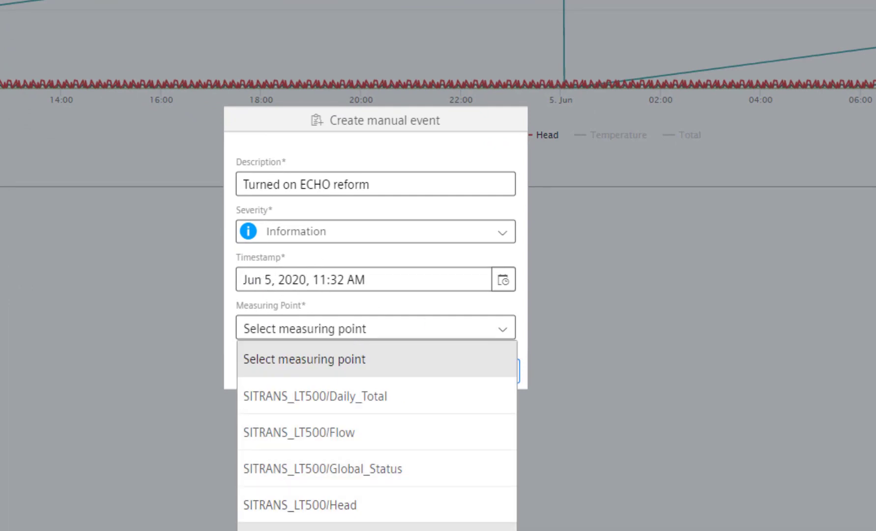
pyautogui.click(305, 528)
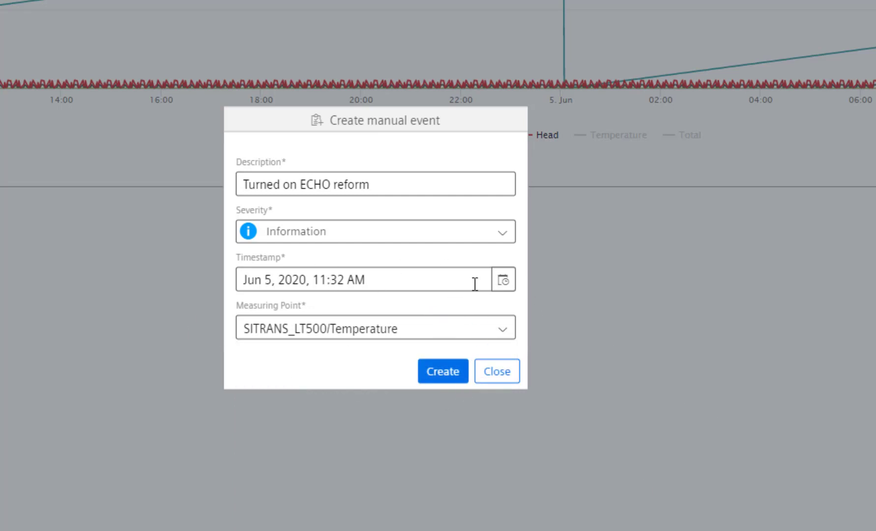
pyautogui.click(503, 282)
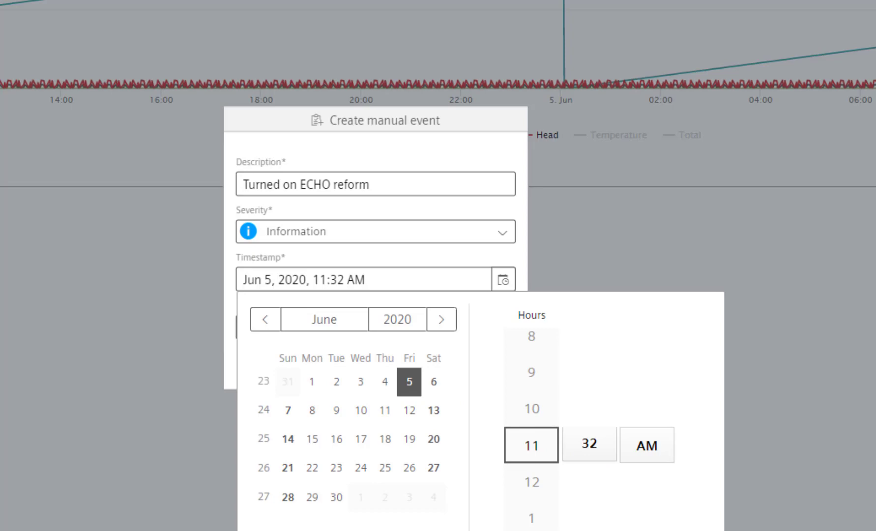
pyautogui.click(442, 373)
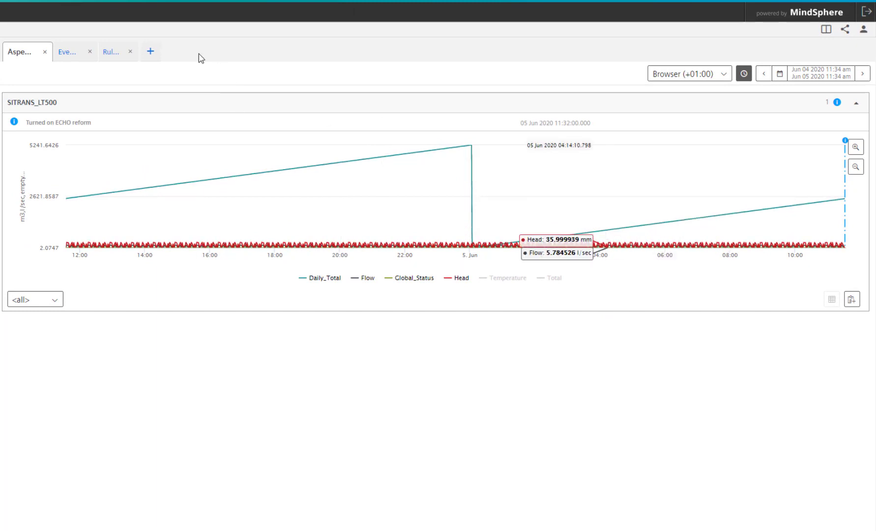
# Start a new rule in the Rules view that monitors the SITRANS_LT500 Flow variable.
pyautogui.click(109, 52)
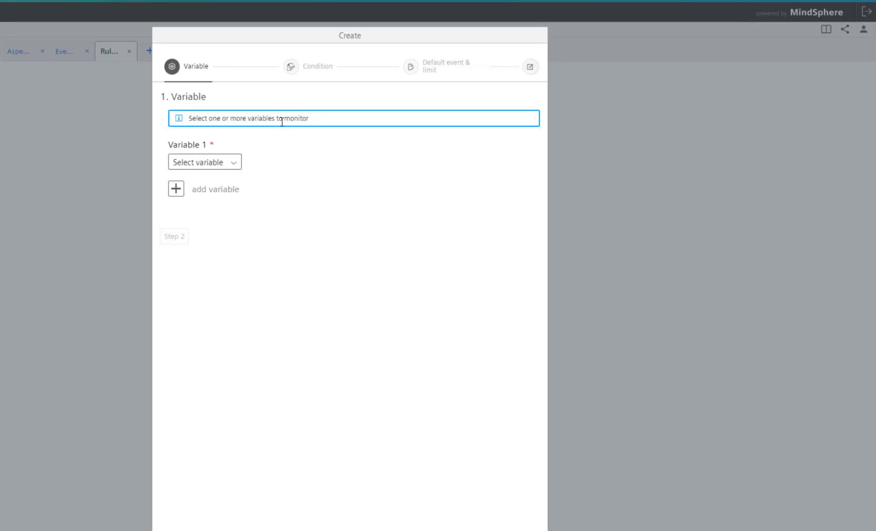
pyautogui.click(233, 165)
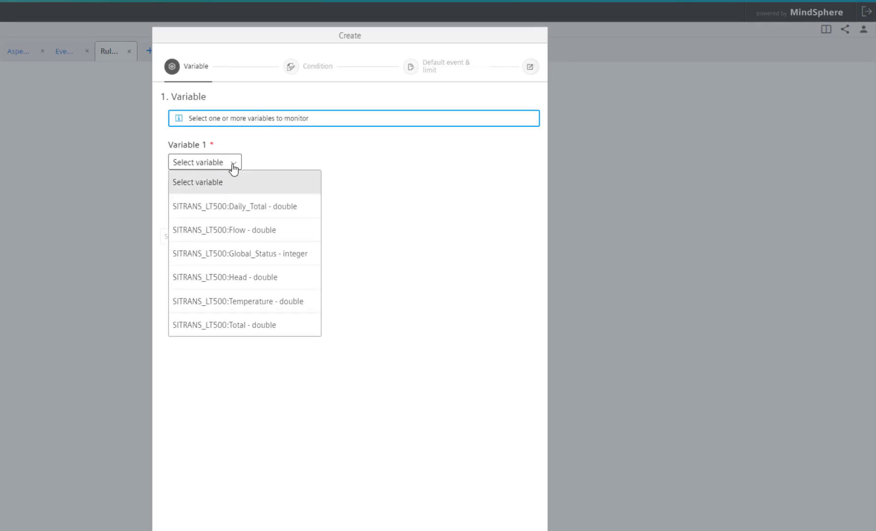
pyautogui.click(246, 234)
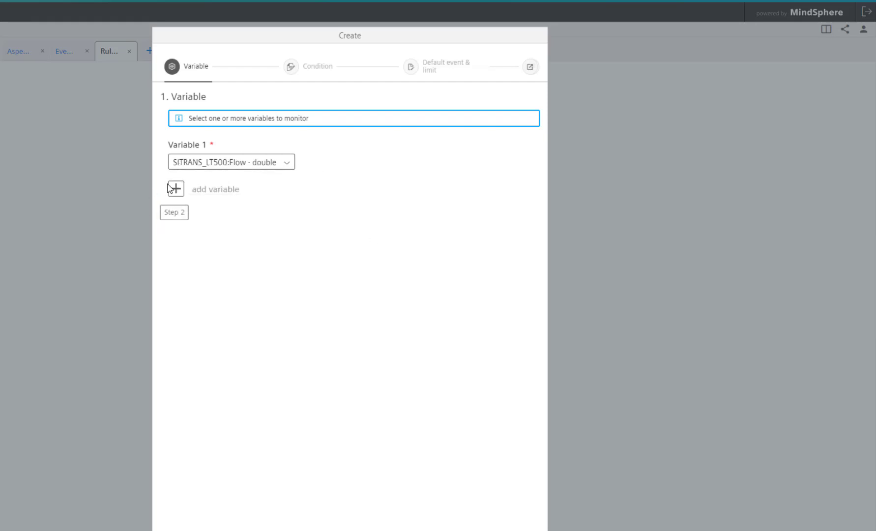
pyautogui.click(185, 217)
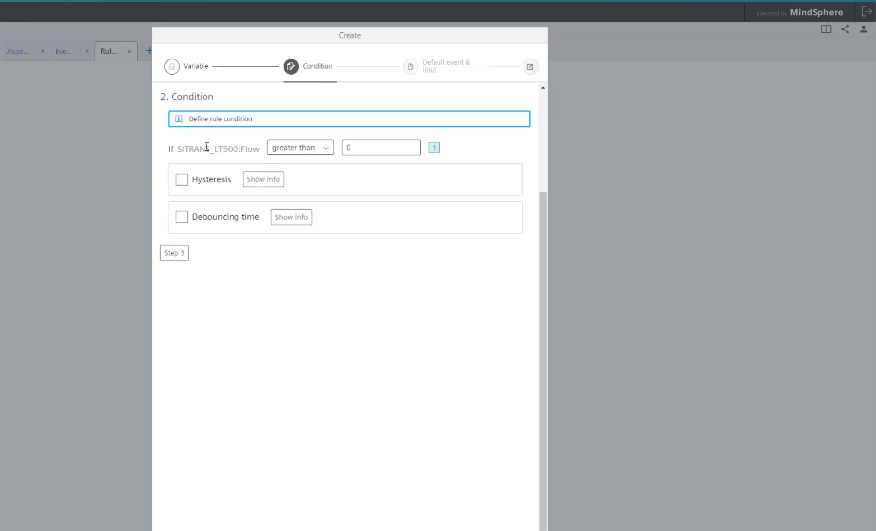
# Set the rule condition to greater than 300, describe it 'Flow Rate Warning', and save it.
pyautogui.doubleClick(375, 147)
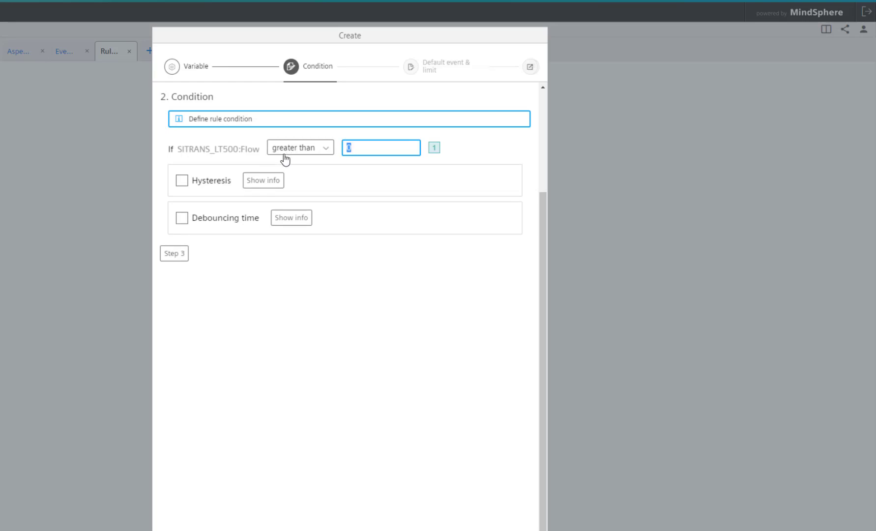
pyautogui.write('300')
pyautogui.click(178, 253)
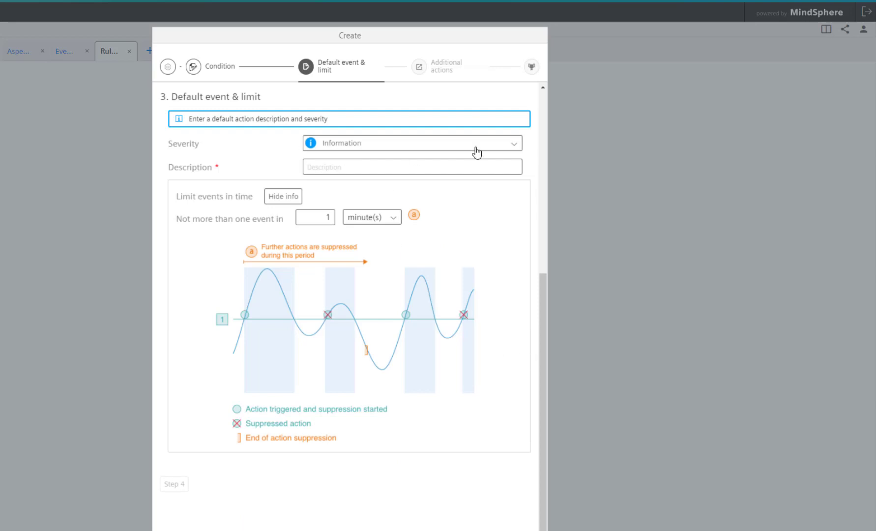
pyautogui.click(308, 167)
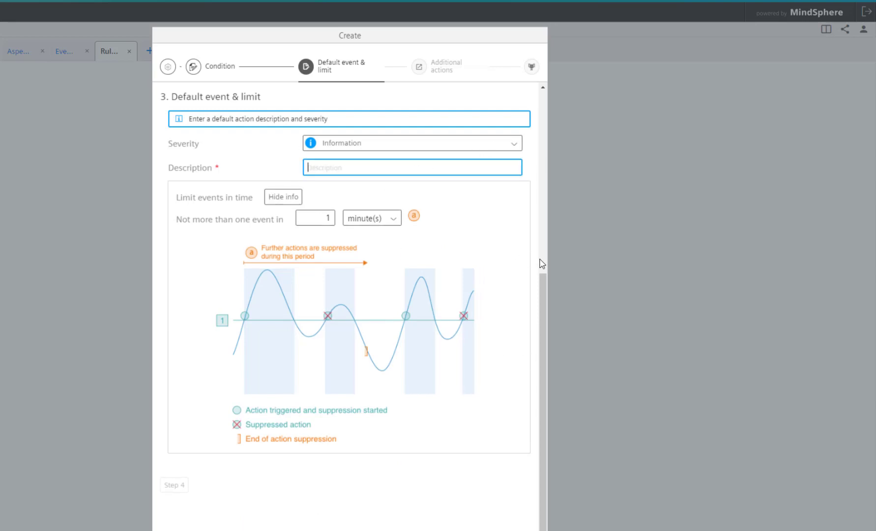
pyautogui.write('Flow Rate War')
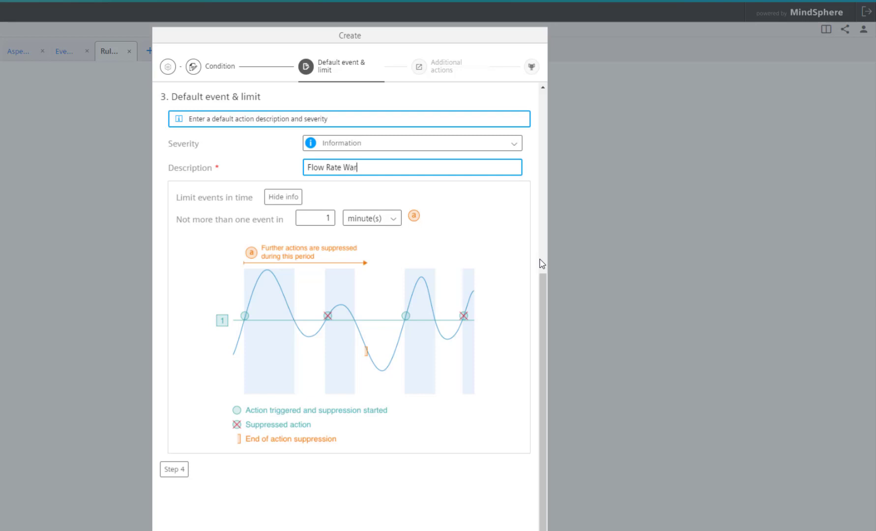
pyautogui.write('ning')
pyautogui.click(174, 468)
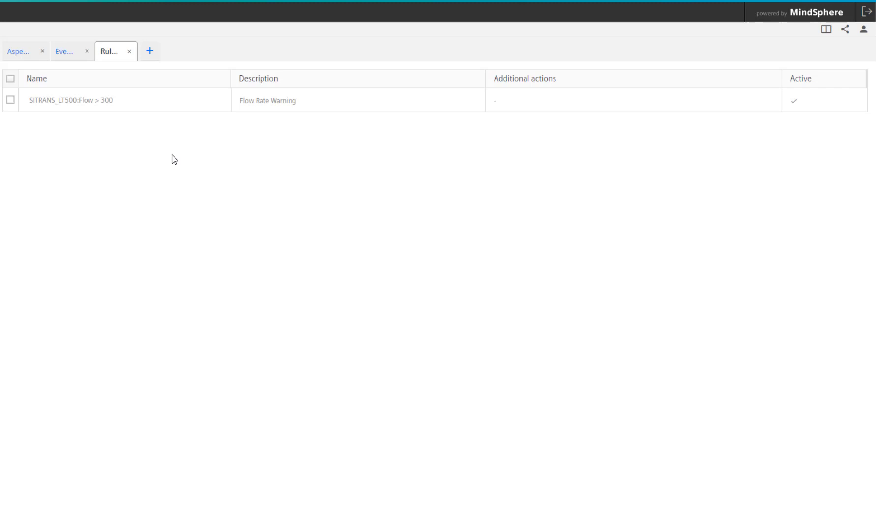
# Open the SITRANS LT500 asset's info page and scroll back to its top.
pyautogui.click(150, 53)
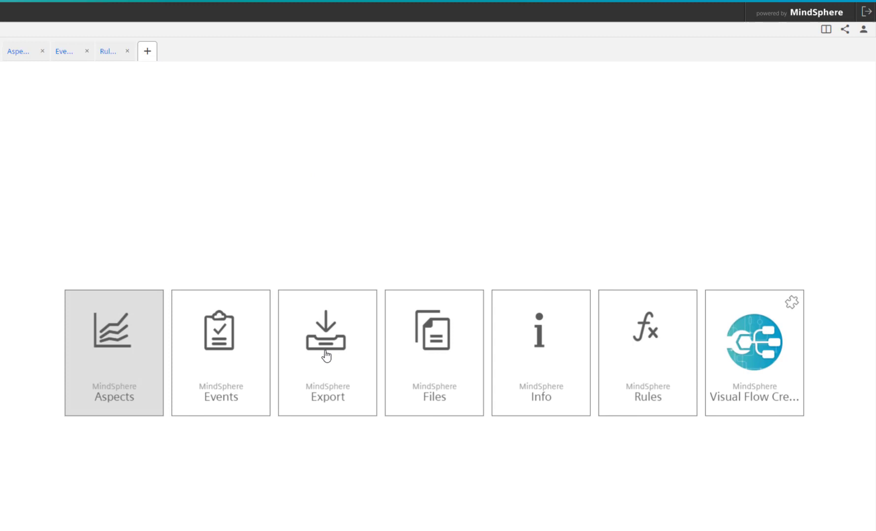
pyautogui.click(534, 372)
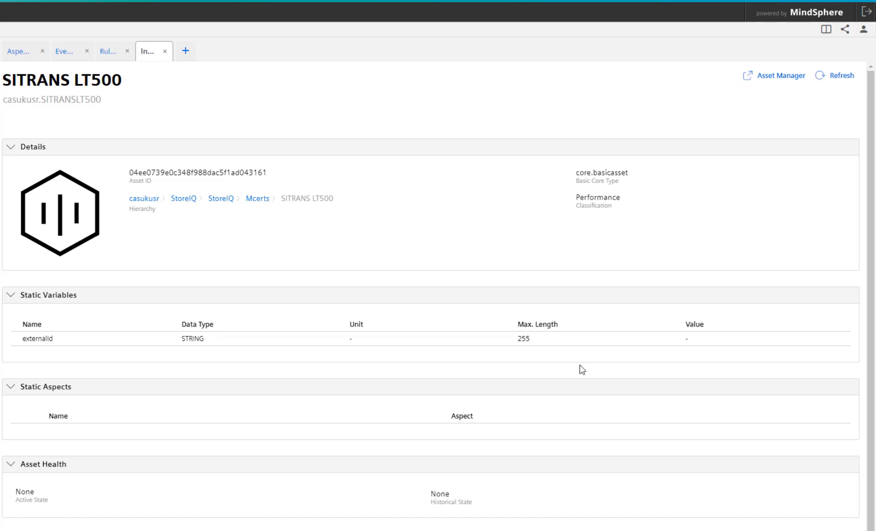
pyautogui.scroll(-2, 573, 379)
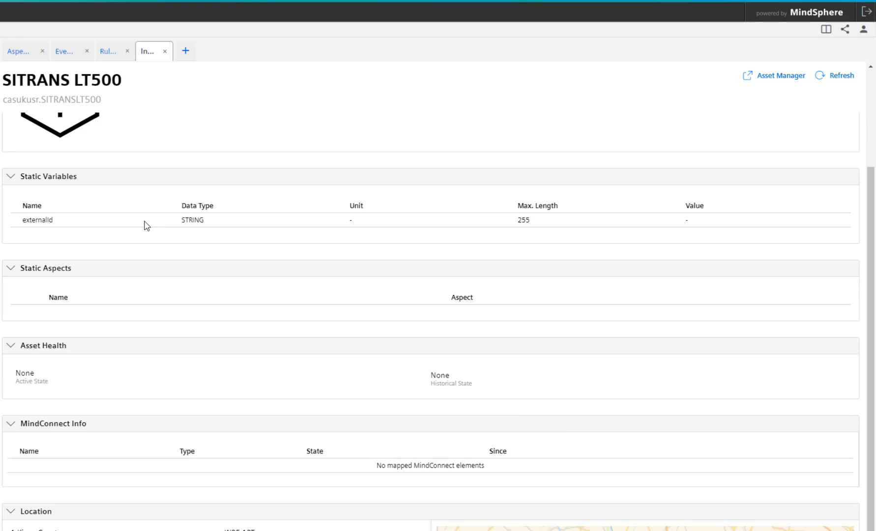
pyautogui.scroll(3, 147, 132)
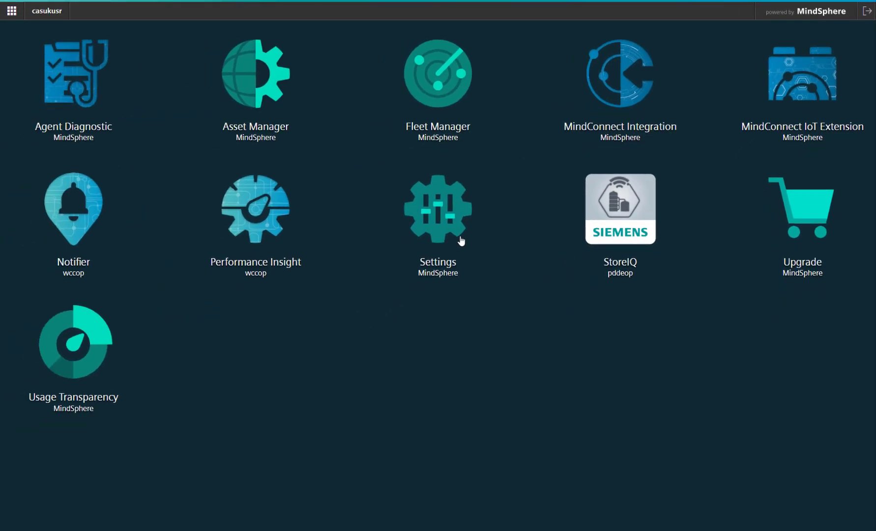
# Launch Performance Insight to show the Mcert CC240 dashboard with live gauges and charts.
pyautogui.click(268, 221)
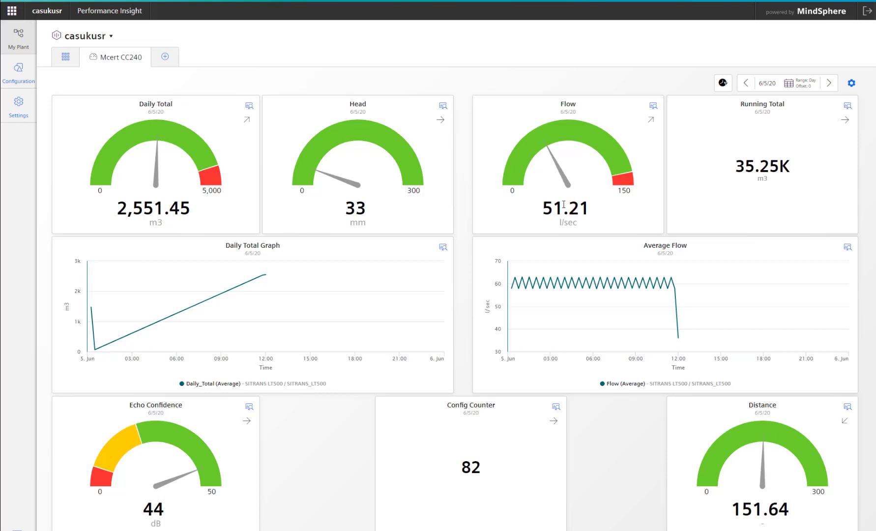
# Bring up the Echo Confidence full-day diagram for Mcert CC240 on 6/5/20.
pyautogui.moveTo(339, 343)
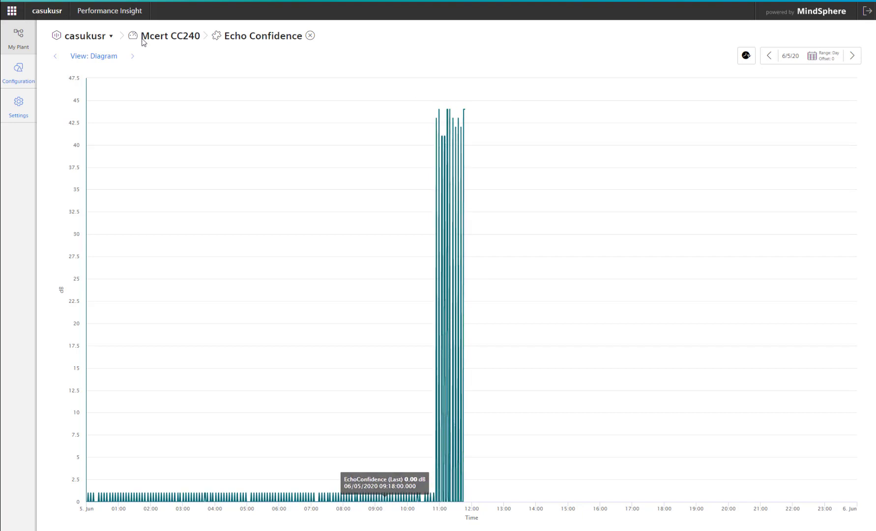
# Return to the Mcert CC240 dashboard through My Plant.
pyautogui.click(24, 43)
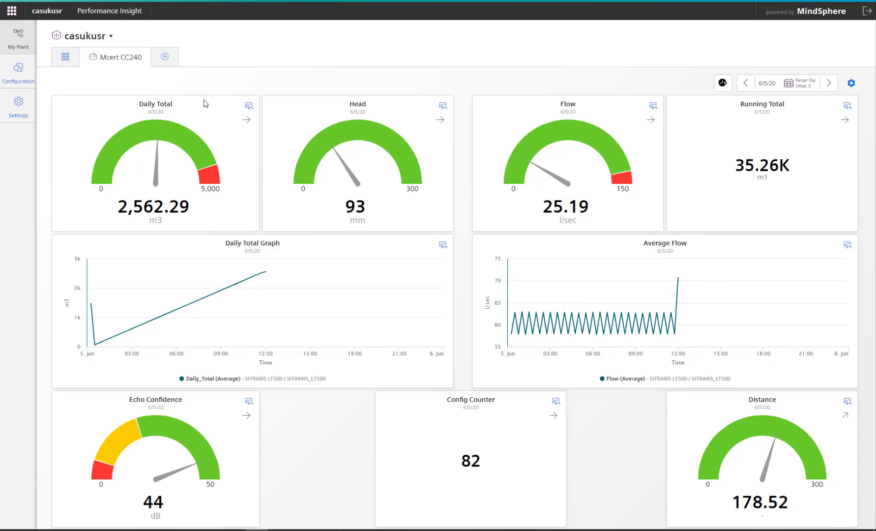
# Add a new empty dashboard called 'Demo' alongside Mcert CC240.
pyautogui.click(165, 57)
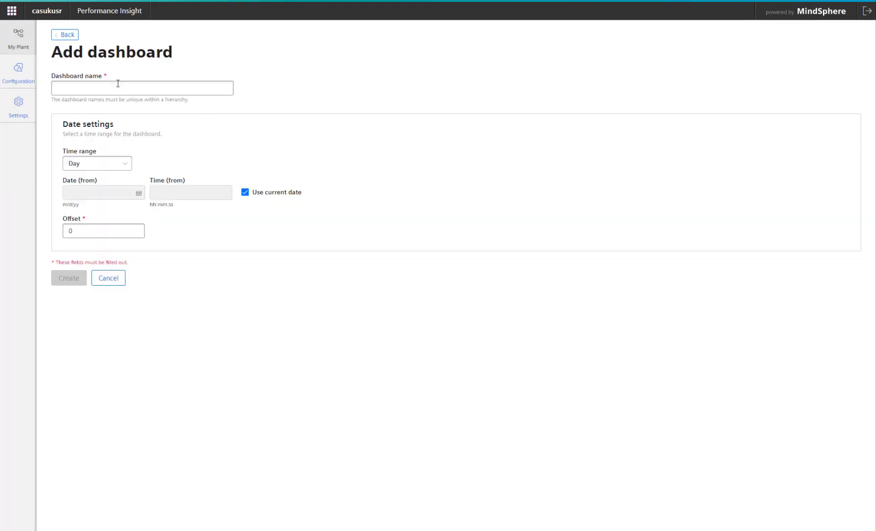
pyautogui.click(118, 85)
pyautogui.write('Demo')
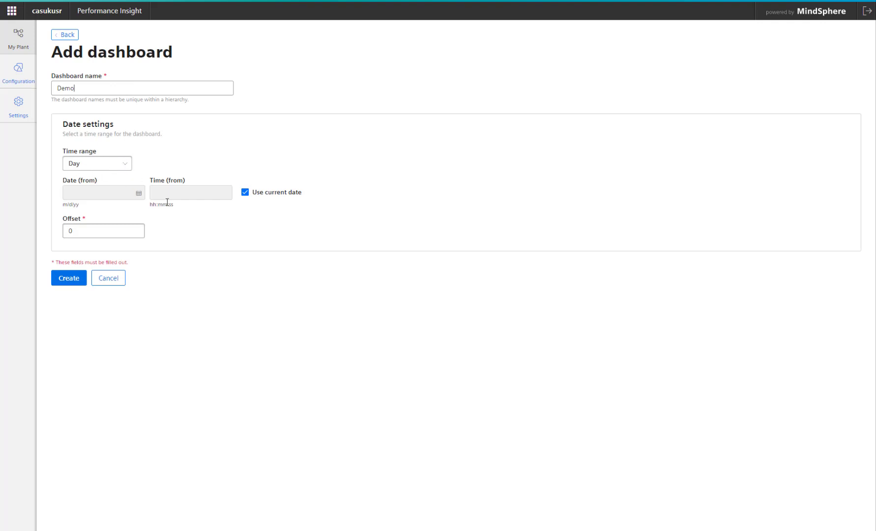
pyautogui.click(68, 278)
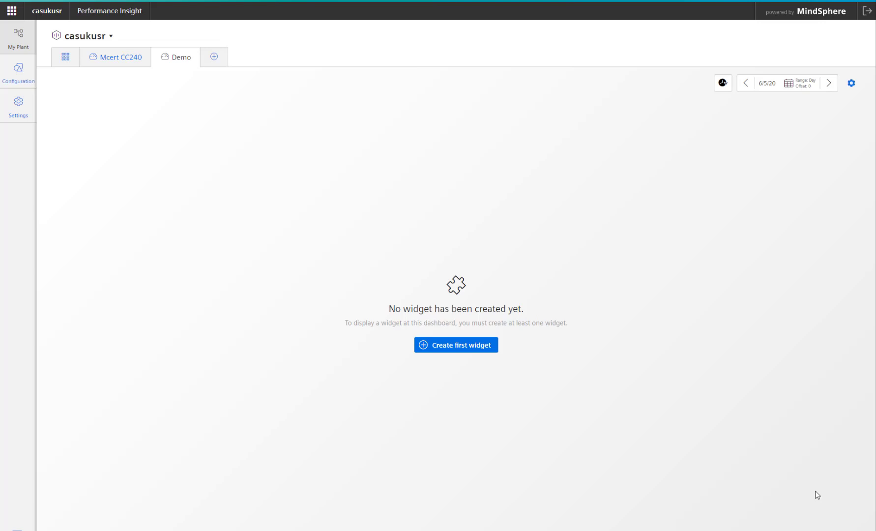
# Begin the first widget on the empty Demo dashboard to bring up the widget types.
pyautogui.click(435, 348)
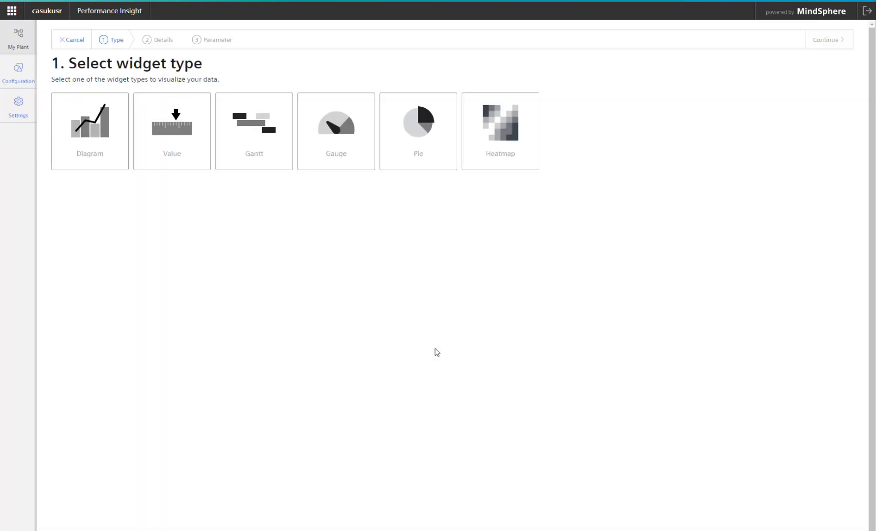
# Pick the Gauge type, name the widget 'Level', and set a 1 Minute(s) calculation period.
pyautogui.click(339, 129)
pyautogui.click(842, 40)
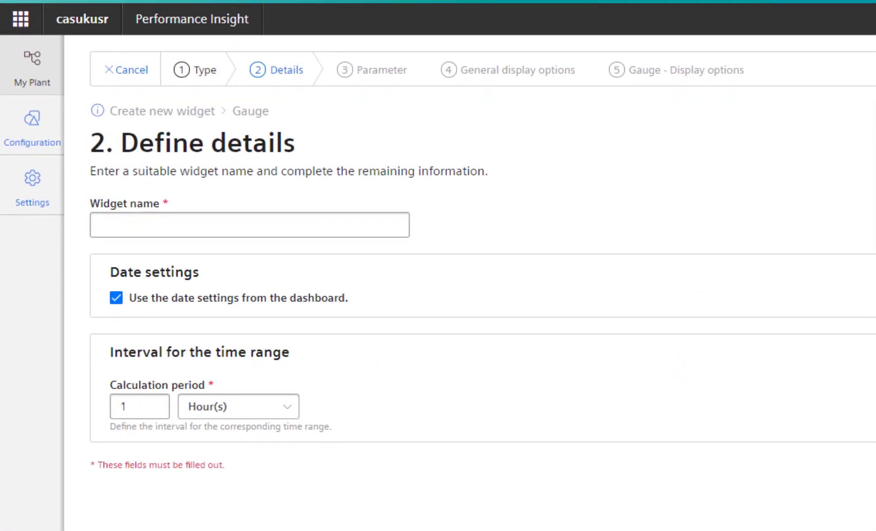
pyautogui.click(138, 219)
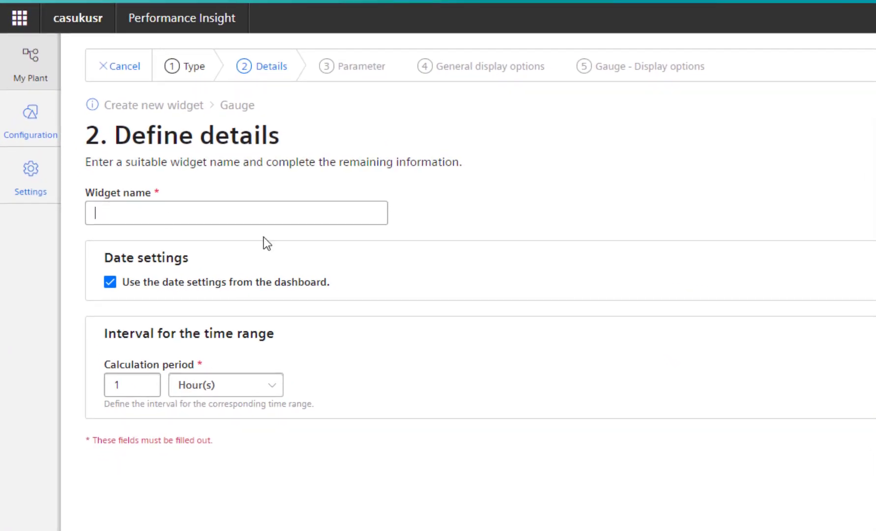
pyautogui.write('Level')
pyautogui.click(126, 385)
pyautogui.click(272, 388)
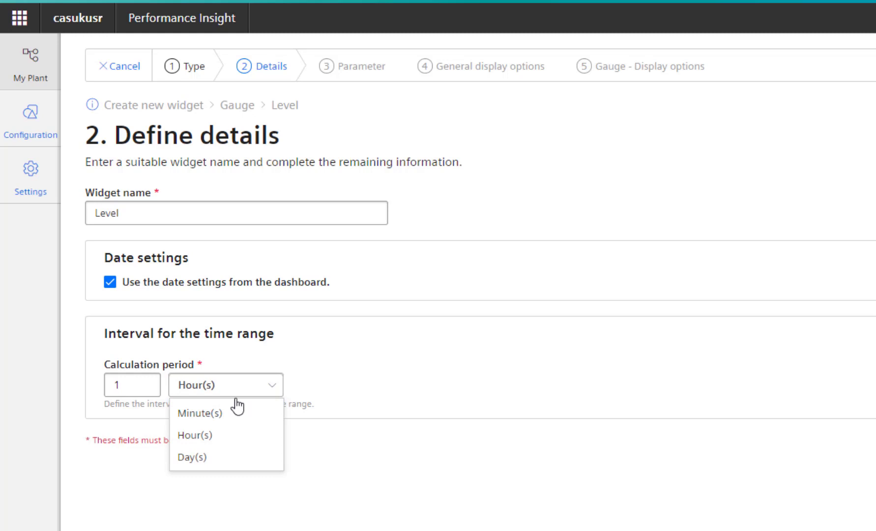
pyautogui.click(225, 414)
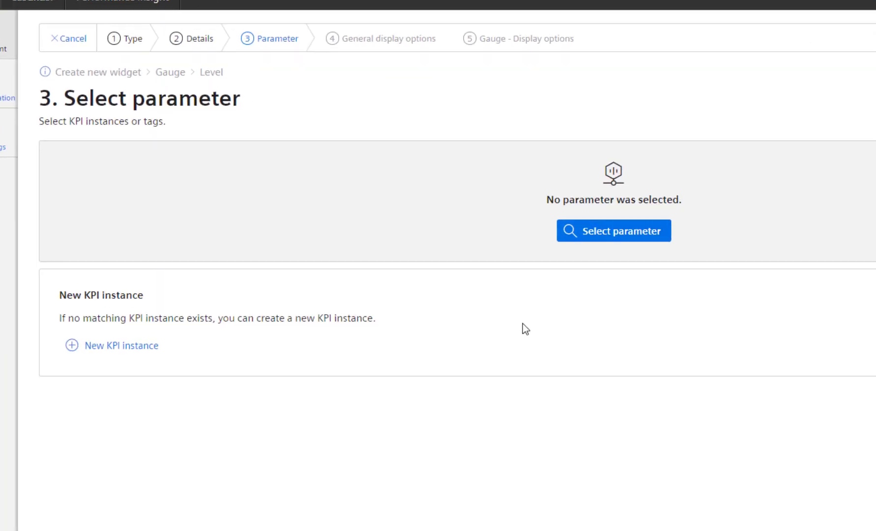
# Pick the Head variable of SITRANS LT500 under StoreIQ > StoreIQ > Mcerts as the gauge parameter.
pyautogui.click(497, 193)
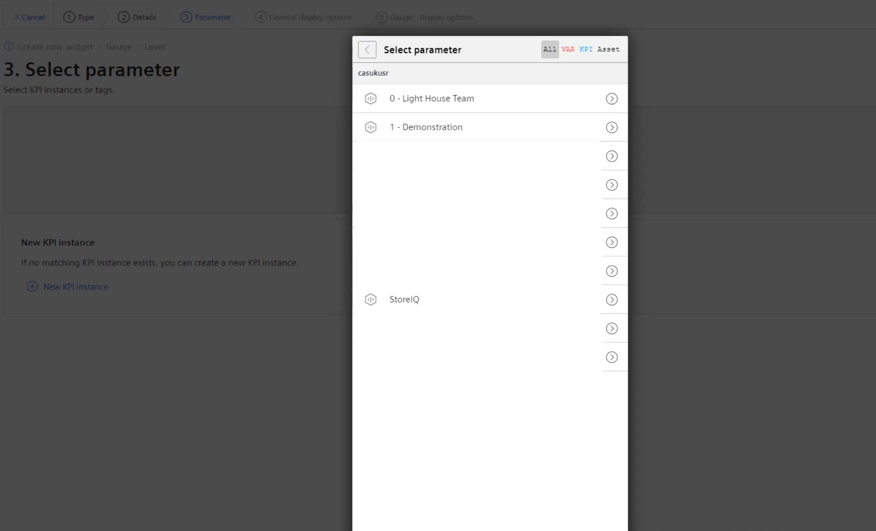
pyautogui.click(610, 301)
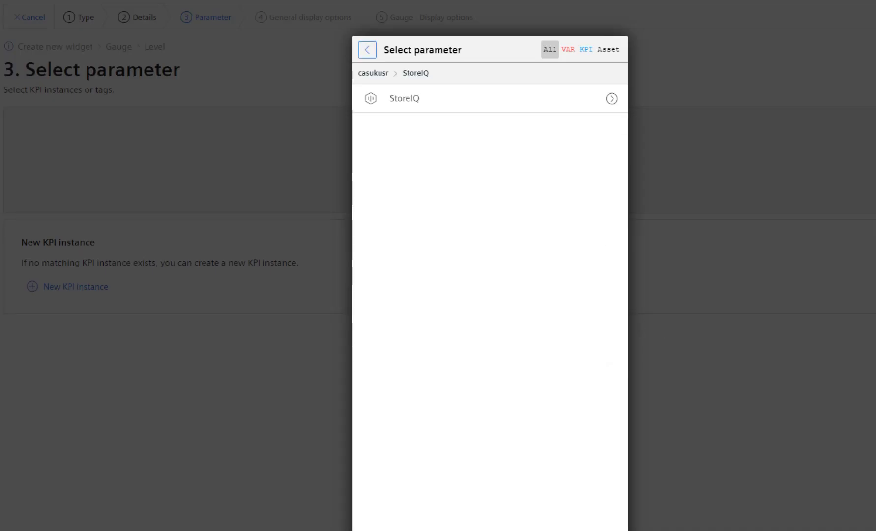
pyautogui.click(609, 103)
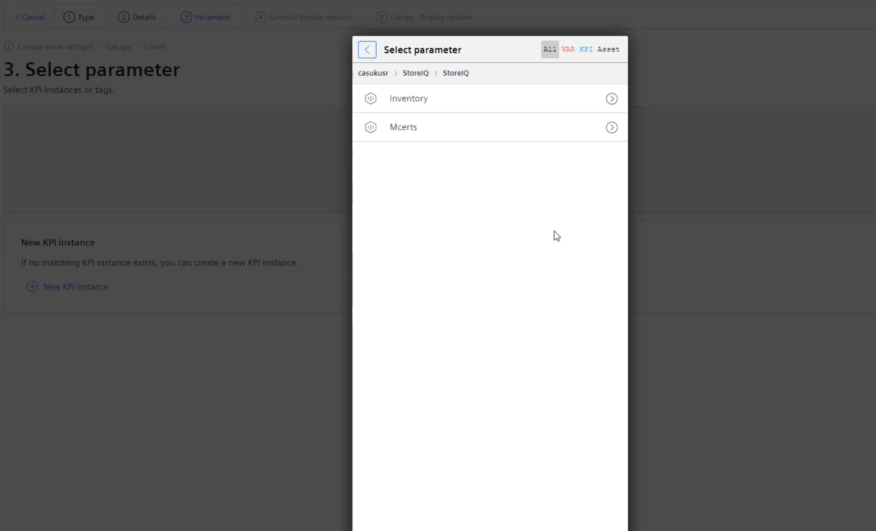
pyautogui.click(611, 129)
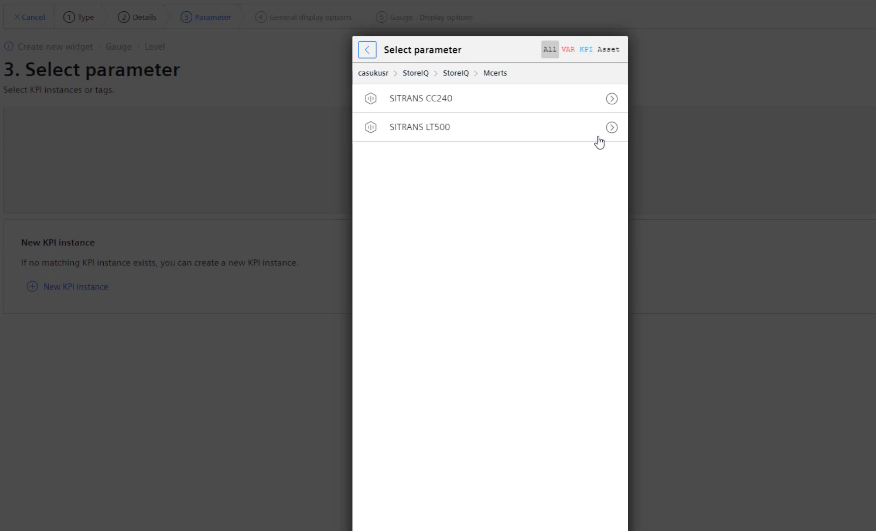
pyautogui.click(612, 129)
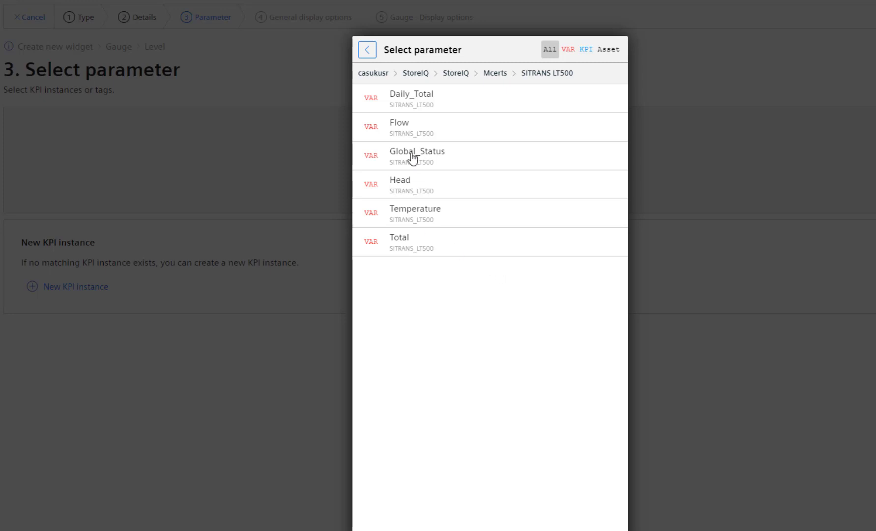
pyautogui.click(405, 193)
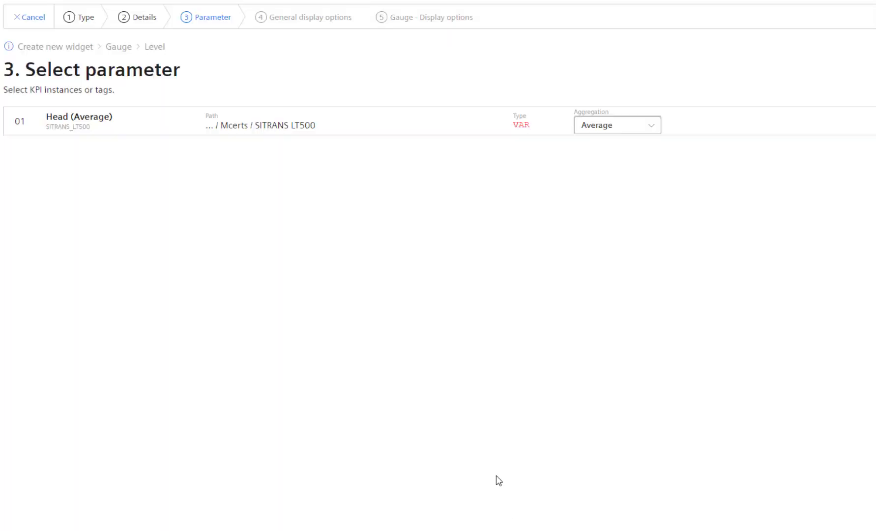
# Try Last aggregation for Head, then set it back to Average.
pyautogui.click(657, 125)
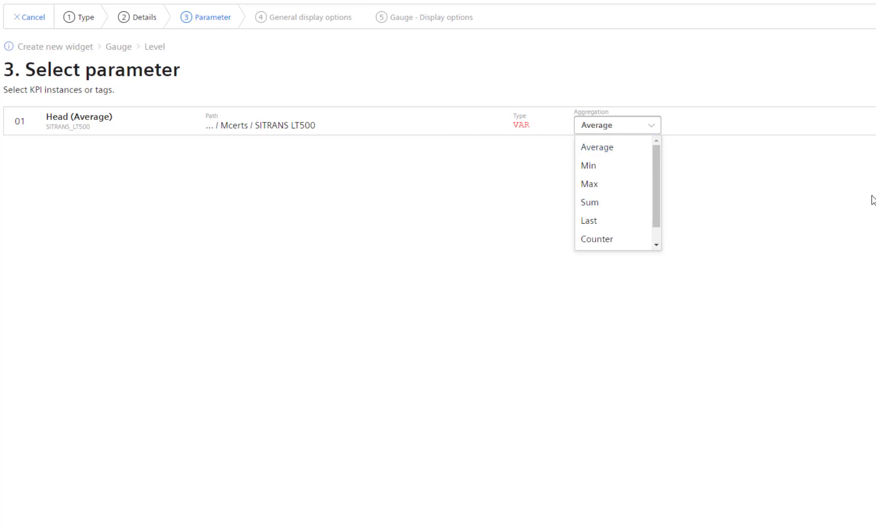
pyautogui.click(598, 221)
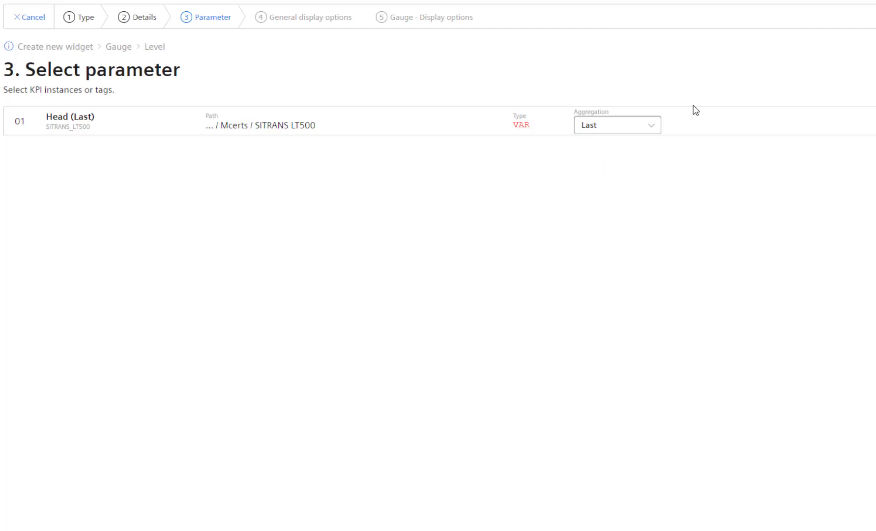
pyautogui.click(654, 130)
pyautogui.click(614, 149)
# In the display options, enter high limit alert 250 and high limit warning 220.
pyautogui.click(875, 17)
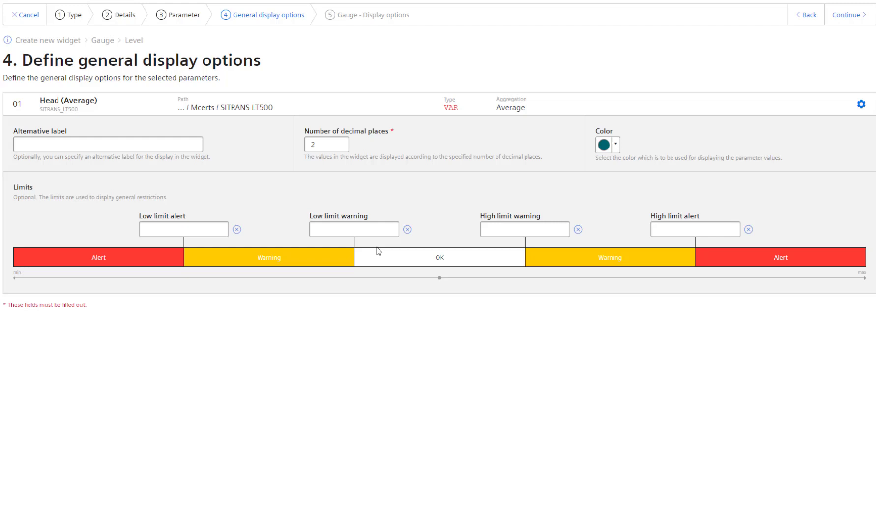
pyautogui.click(710, 229)
pyautogui.write('250')
pyautogui.click(549, 234)
pyautogui.write('222')
pyautogui.press('BackSpace')
pyautogui.write('0')
pyautogui.click(340, 232)
# Set the gauge range from 0 to 300 and finish the Level gauge widget.
pyautogui.click(862, 16)
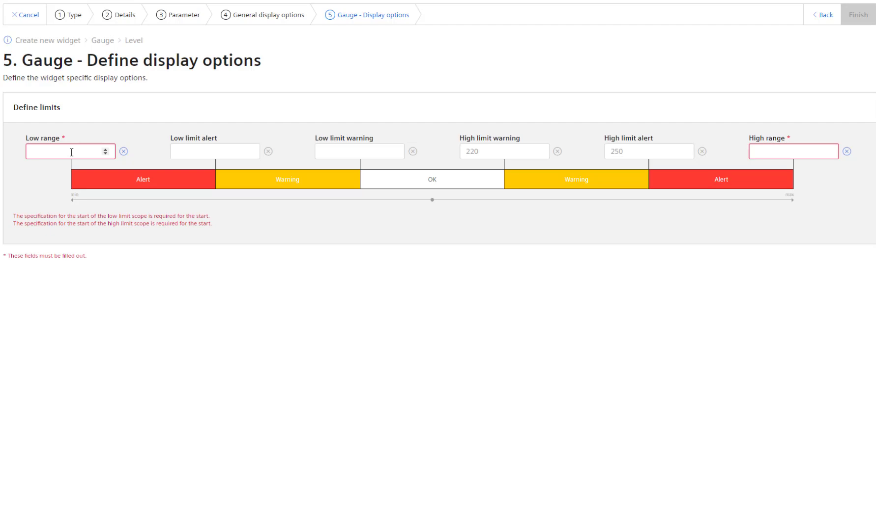
pyautogui.click(50, 150)
pyautogui.write('0')
pyautogui.click(813, 156)
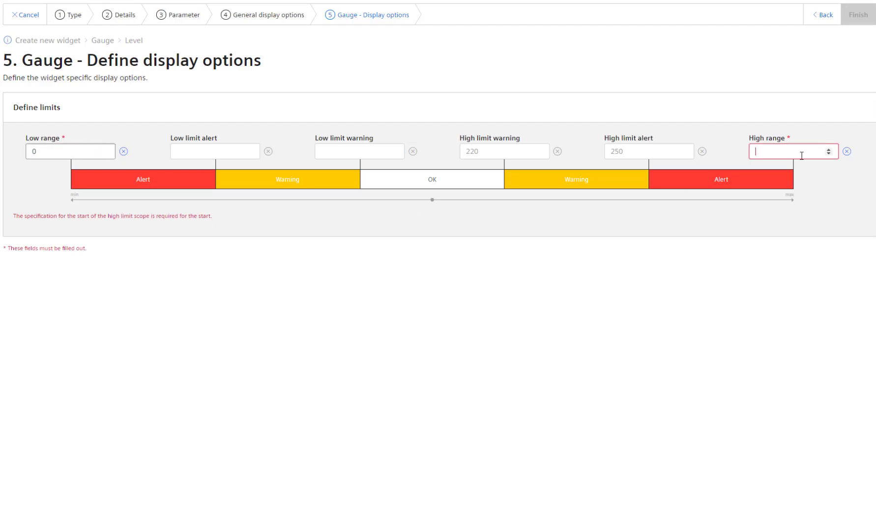
pyautogui.write('300')
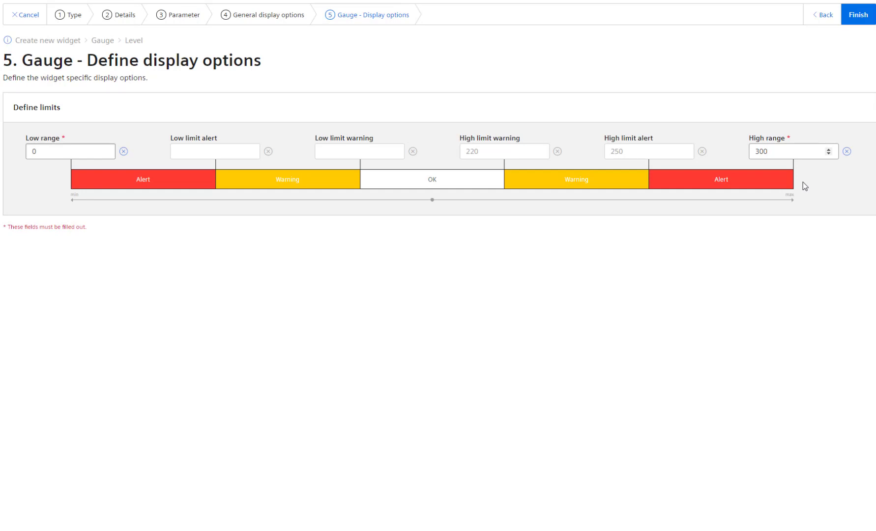
pyautogui.click(869, 18)
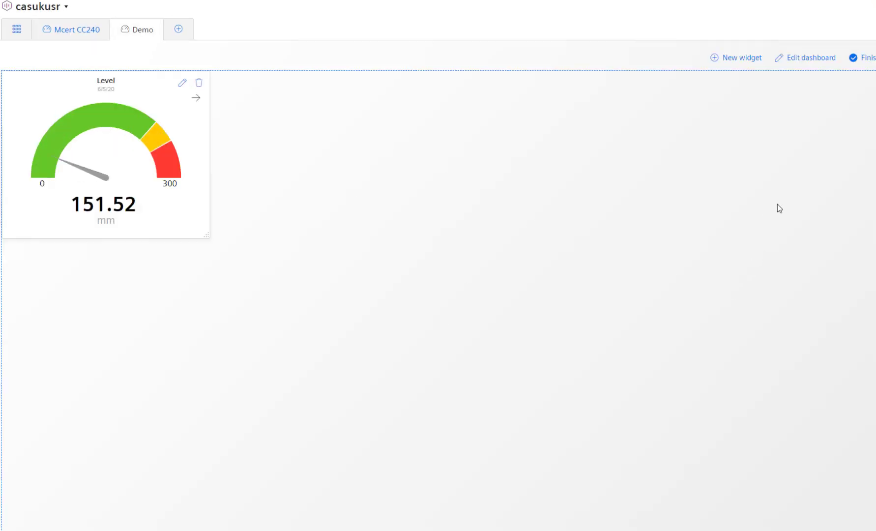
# Start a second widget from the Demo dashboard to reach the widget type choices.
pyautogui.click(855, 59)
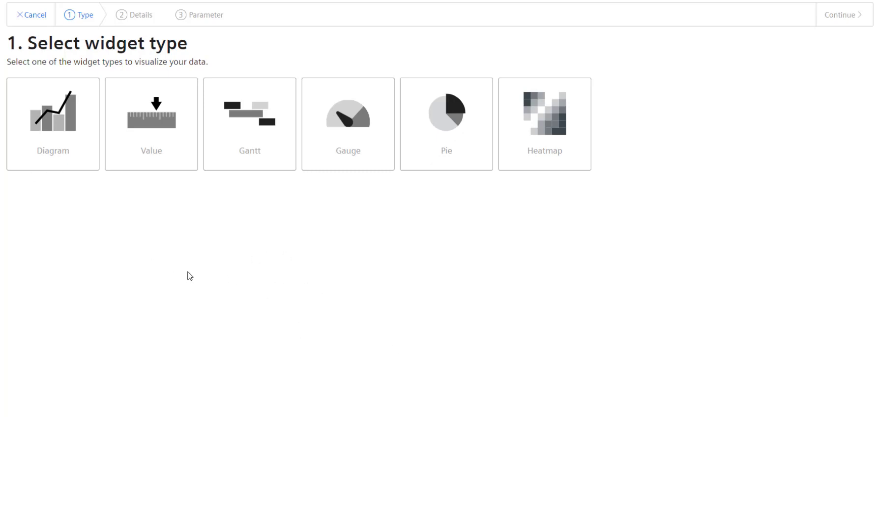
# Create a Diagram widget named 'Level_Average' with a 15-minute calculation period.
pyautogui.click(57, 134)
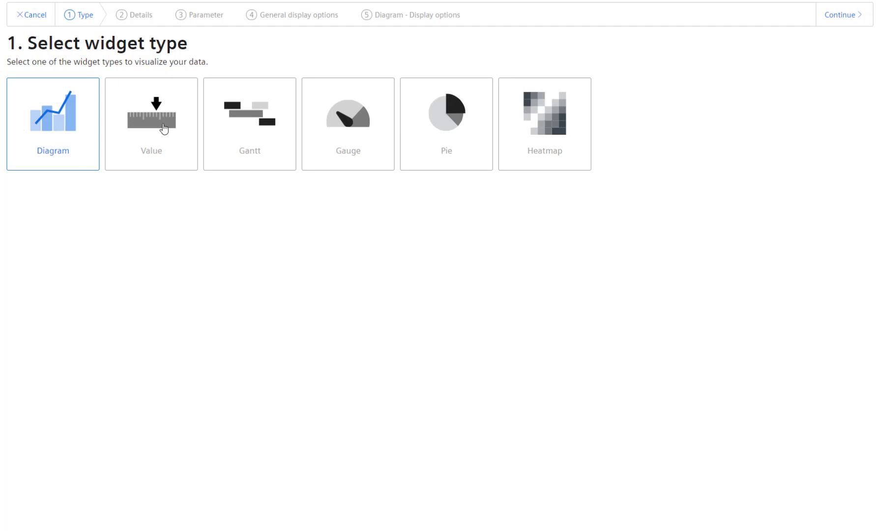
pyautogui.click(830, 16)
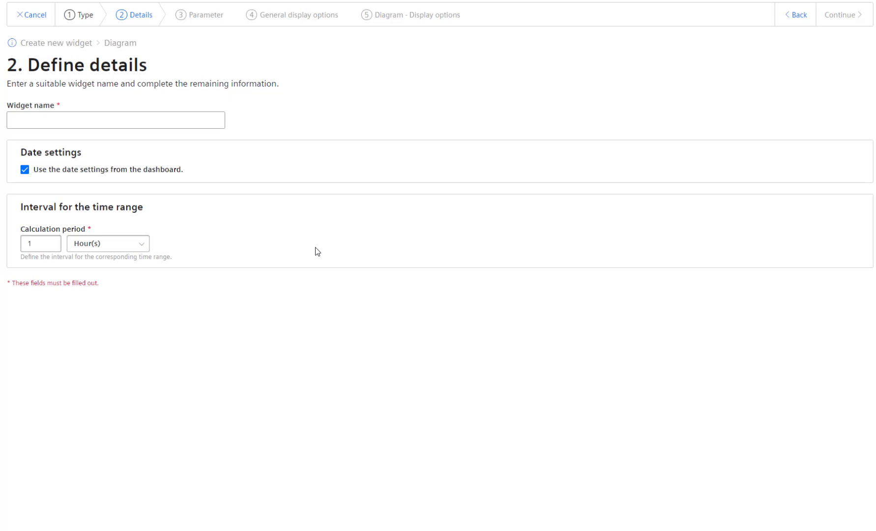
pyautogui.write('Level')
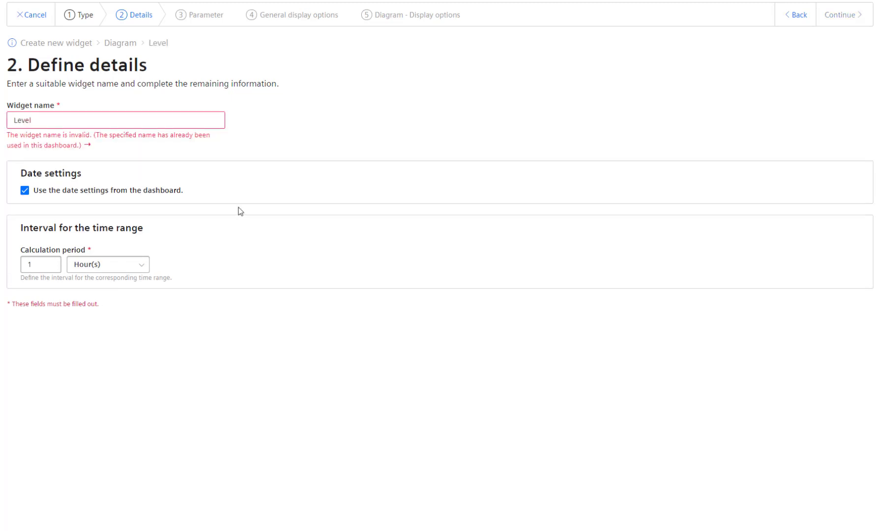
pyautogui.write('_Average')
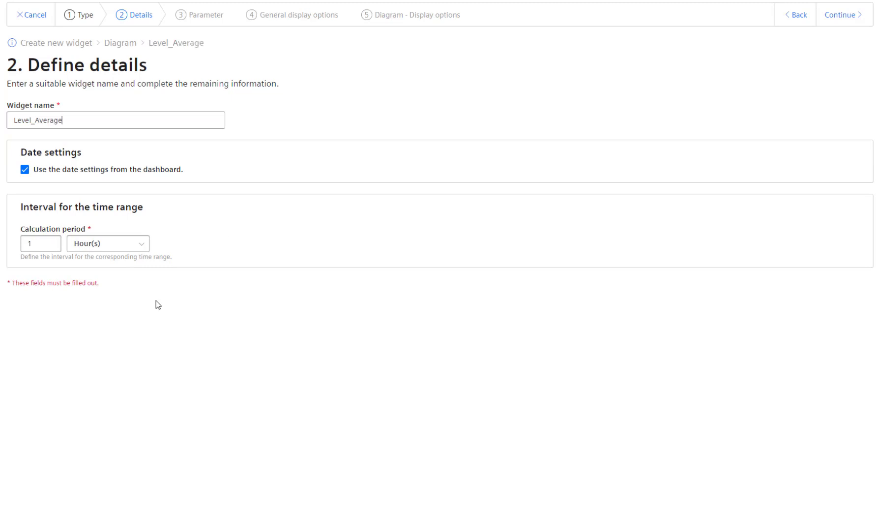
pyautogui.doubleClick(28, 244)
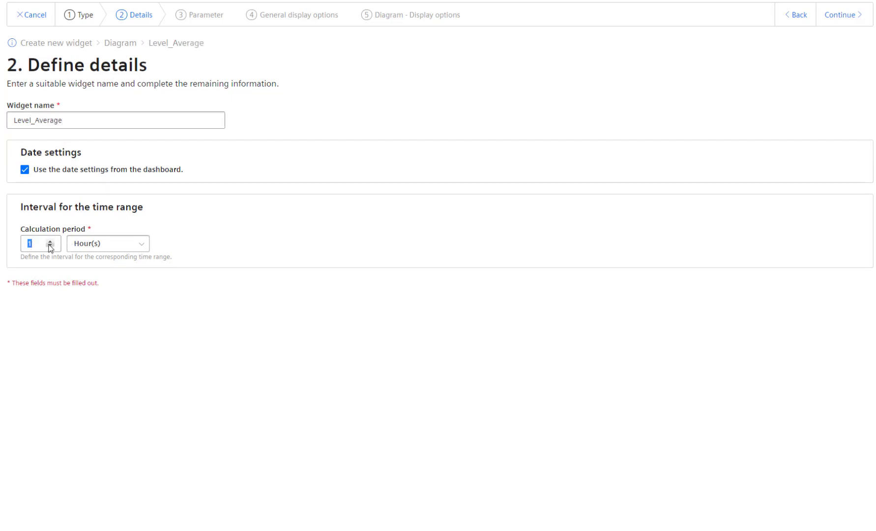
pyautogui.write('15')
pyautogui.click(140, 248)
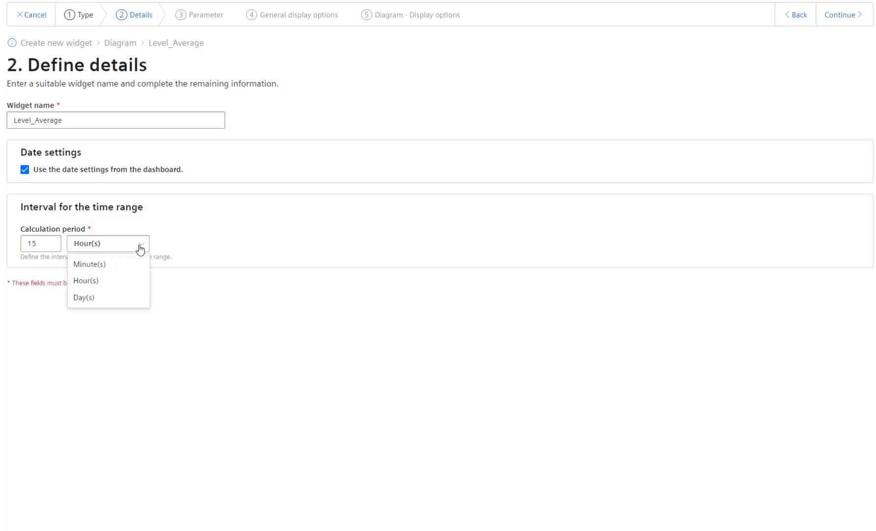
pyautogui.click(89, 266)
# Choose SITRANS LT500's Head variable from StoreIQ > StoreIQ > Mcerts, keeping Average aggregation.
pyautogui.click(849, 25)
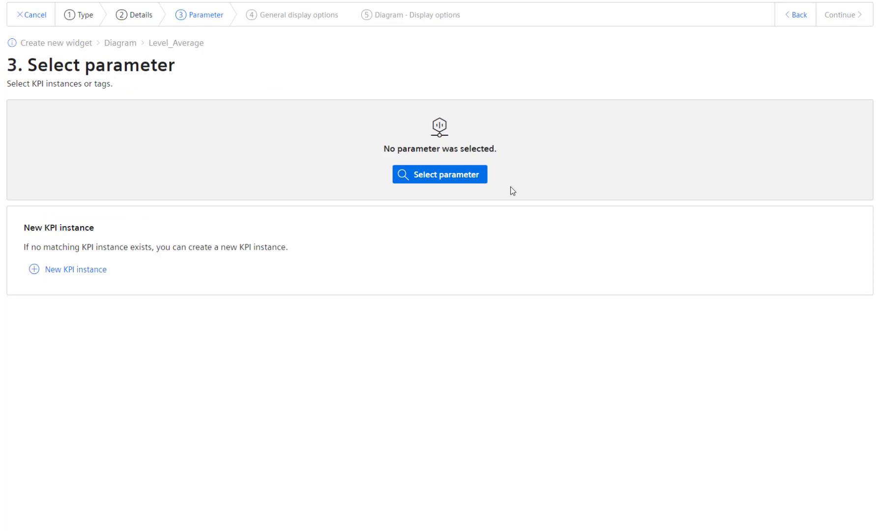
pyautogui.click(420, 177)
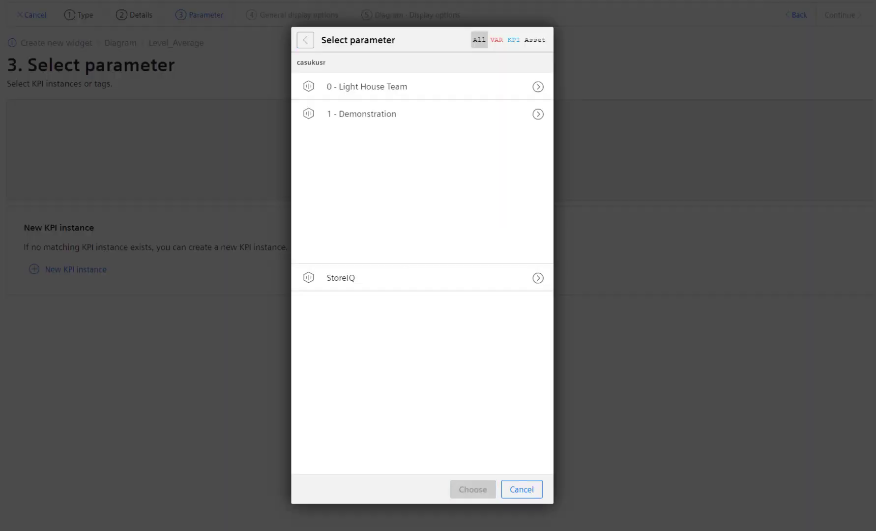
pyautogui.click(310, 281)
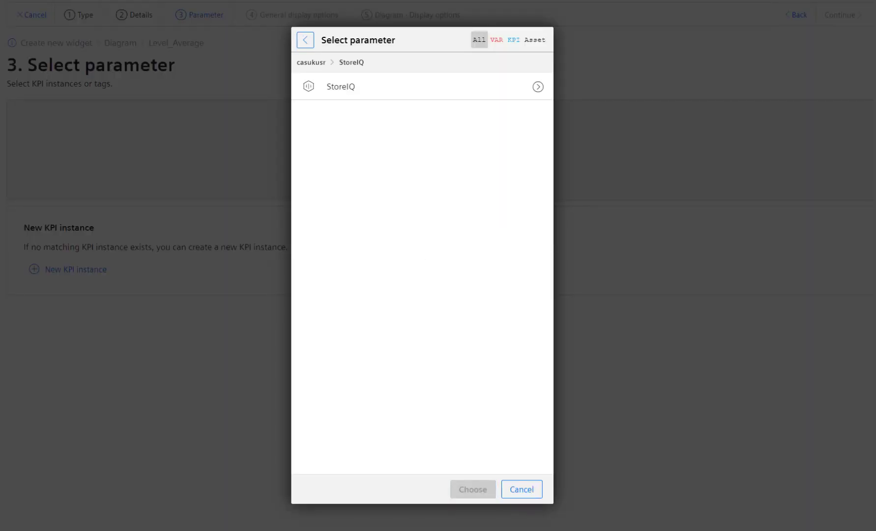
pyautogui.click(539, 88)
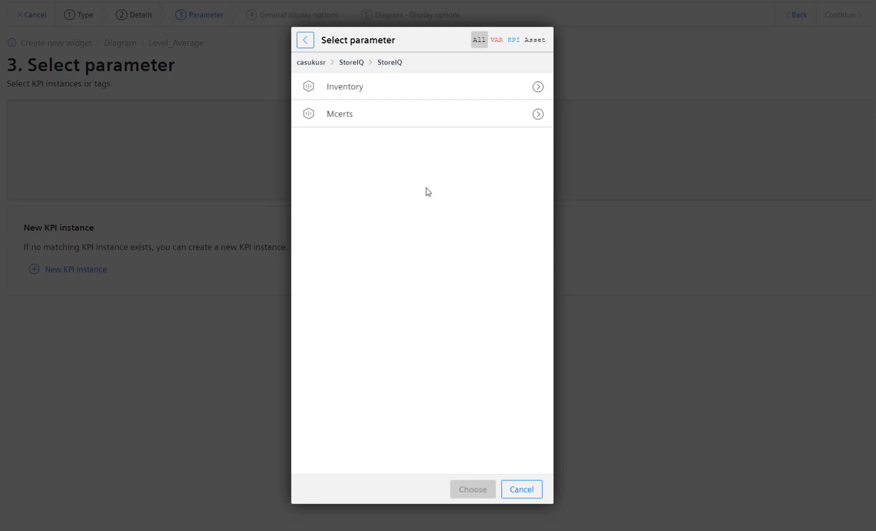
pyautogui.click(538, 115)
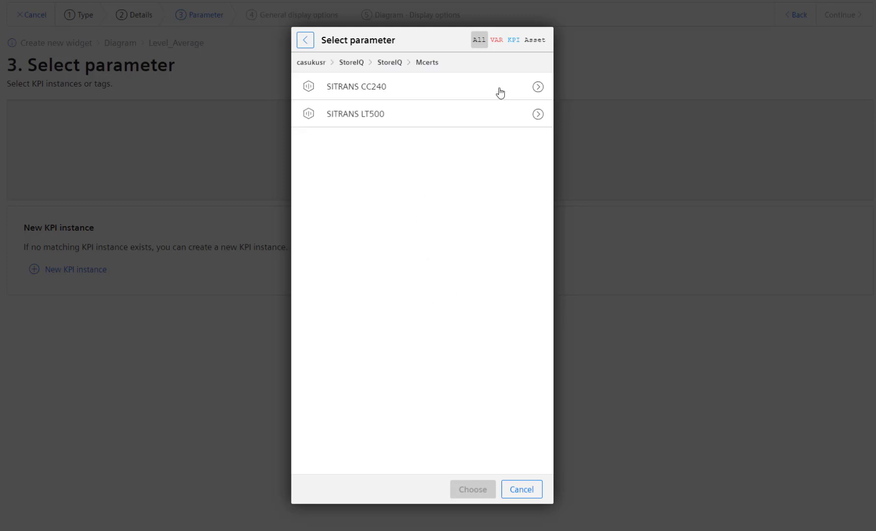
pyautogui.click(537, 115)
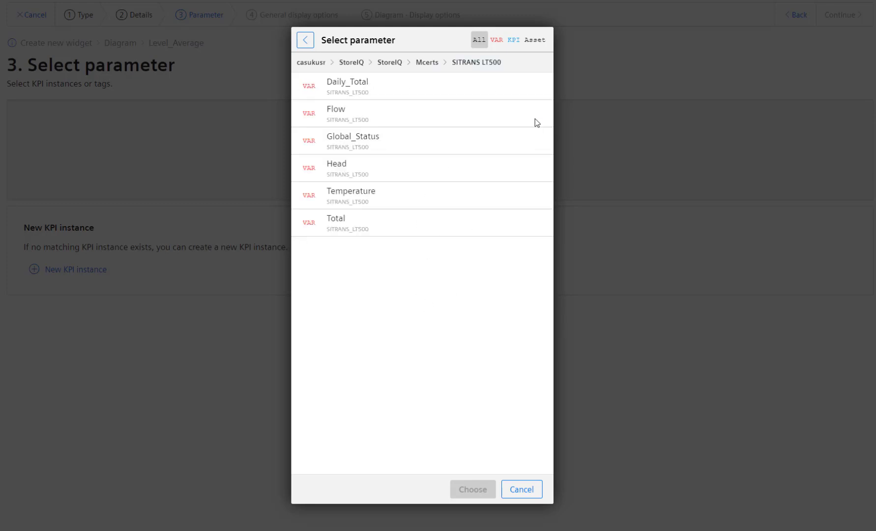
pyautogui.click(349, 164)
pyautogui.click(479, 492)
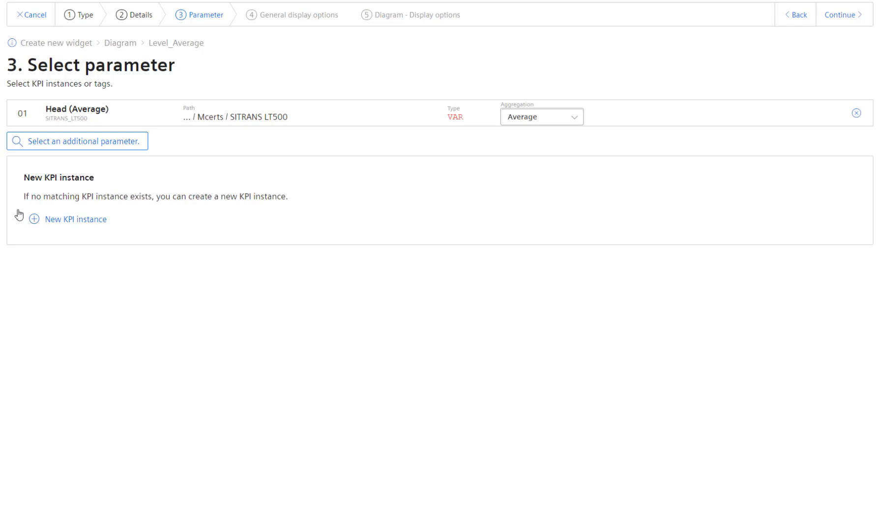
pyautogui.click(577, 121)
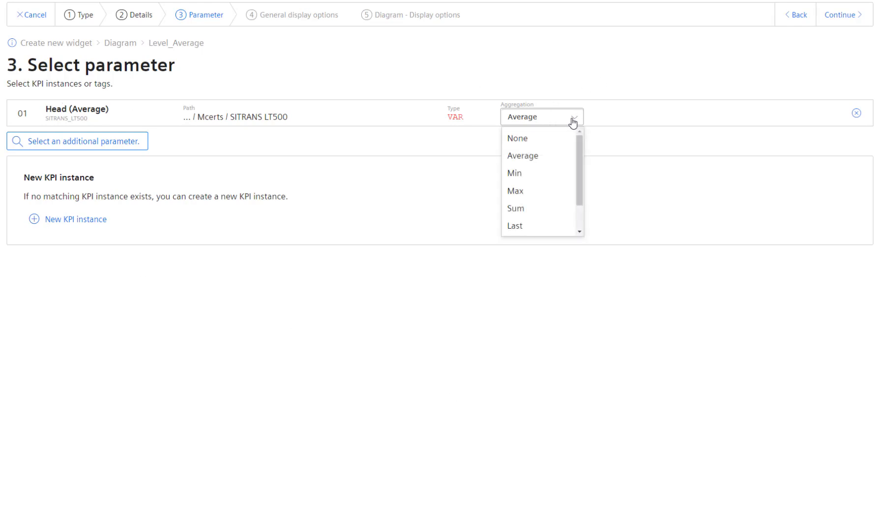
pyautogui.click(525, 157)
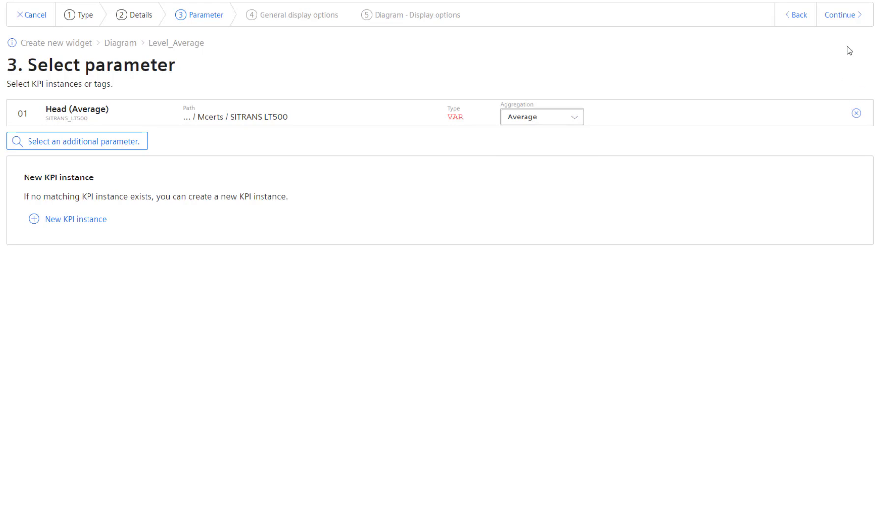
# Give Head a high limit warning of 220 and high limit alert of 250.
pyautogui.click(836, 20)
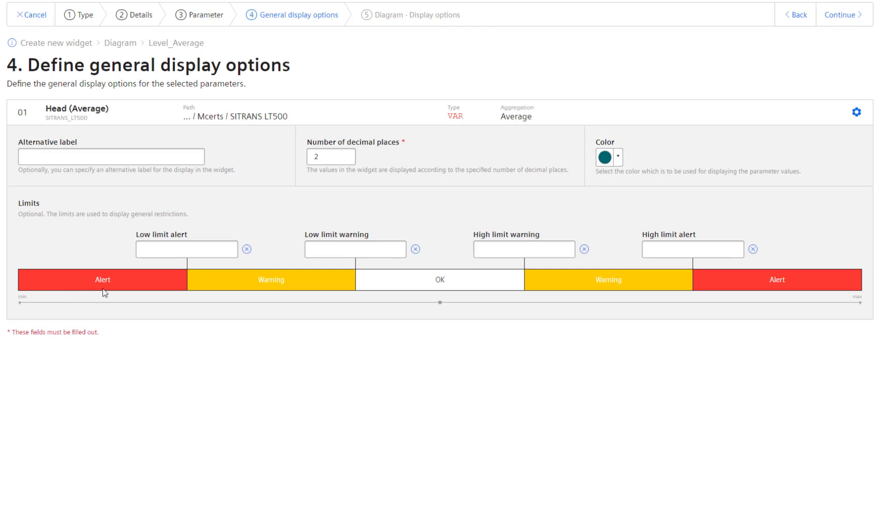
pyautogui.click(515, 249)
pyautogui.write('220')
pyautogui.click(687, 250)
pyautogui.write('250')
# Expand the Y-axis settings and finish the Level_Average diagram widget.
pyautogui.click(842, 12)
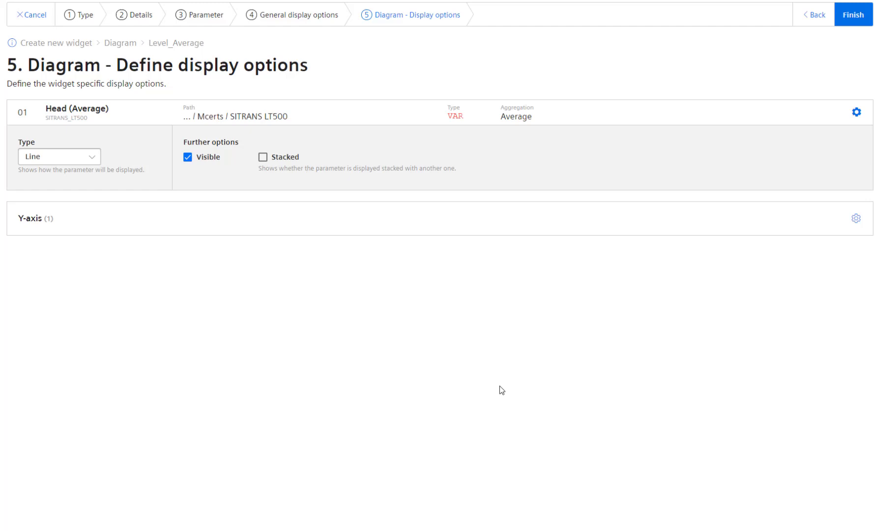
pyautogui.click(856, 218)
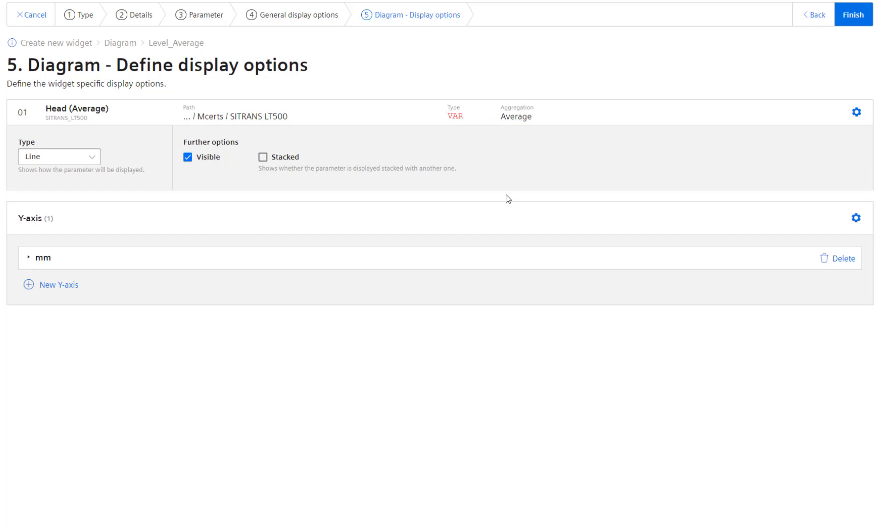
pyautogui.click(859, 23)
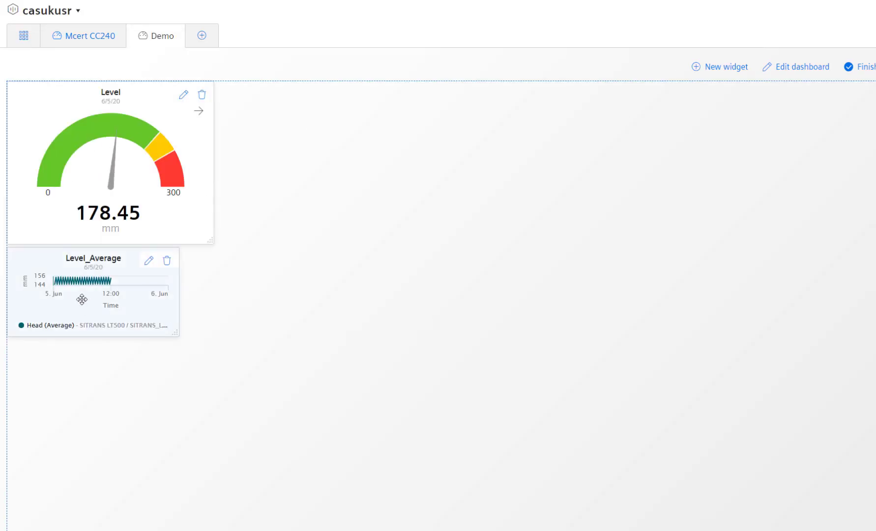
# Move Level_Average right of the Level gauge, enlarge it, and finish dashboard editing.
pyautogui.moveTo(82, 300); pyautogui.dragTo(305, 149)
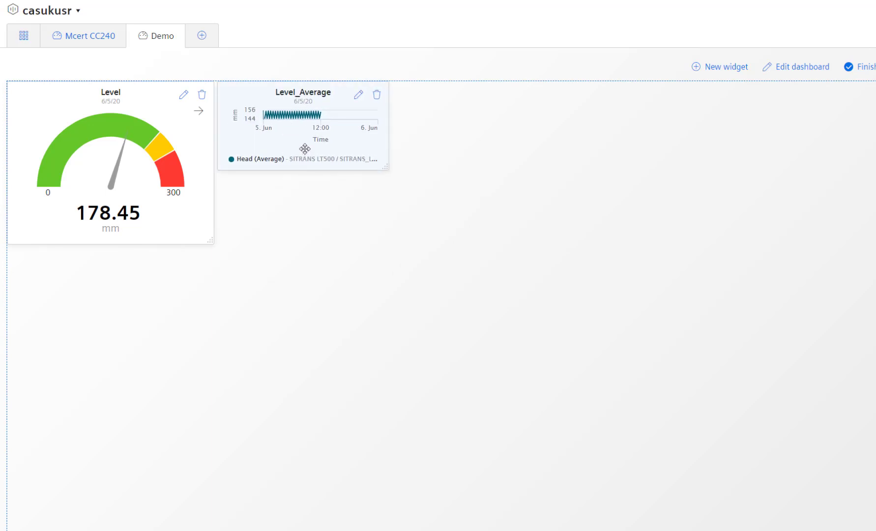
pyautogui.moveTo(385, 168); pyautogui.dragTo(534, 262)
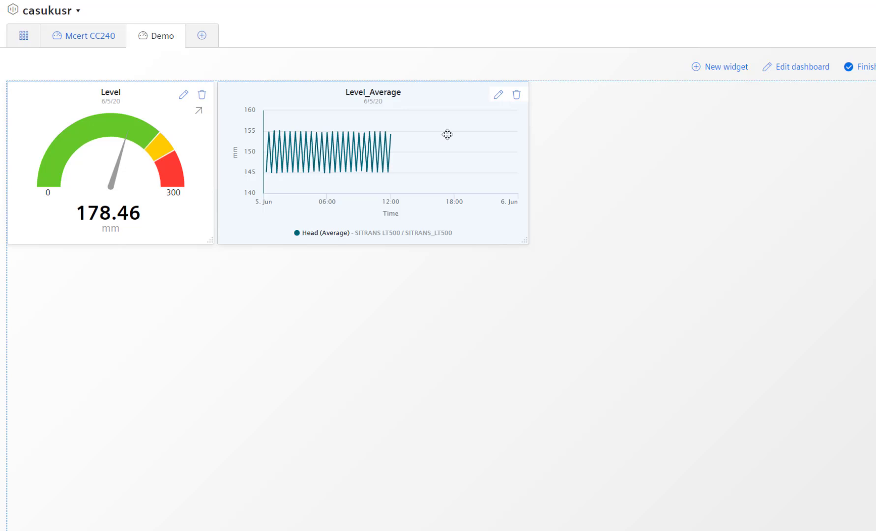
pyautogui.click(862, 69)
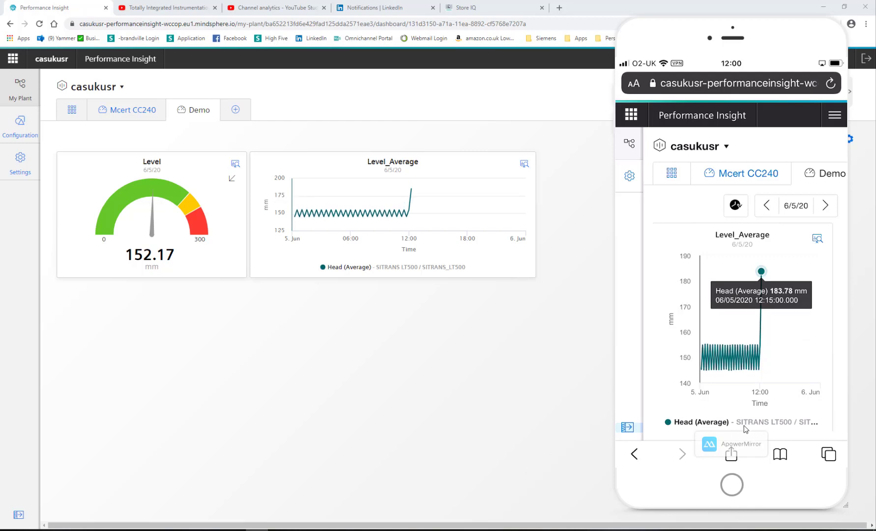
# Scroll the phone's Demo dashboard down to the Level gauge.
pyautogui.scroll(-5, 746, 429)
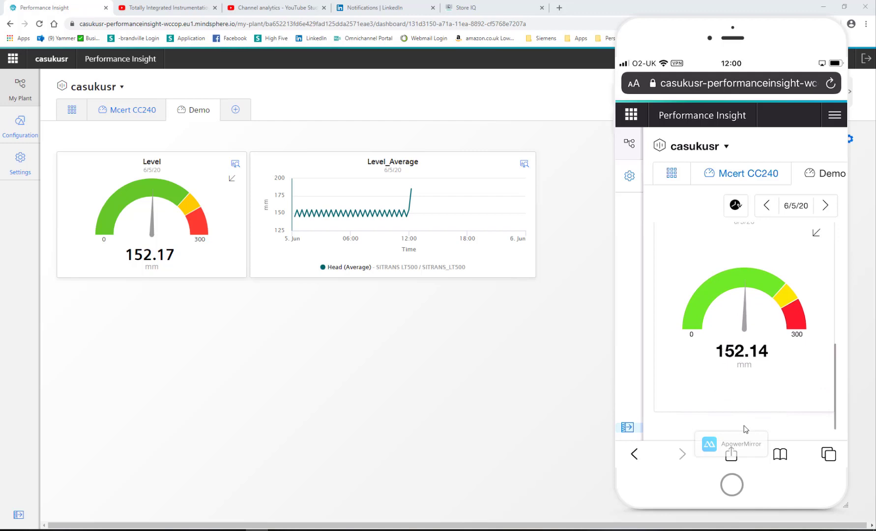